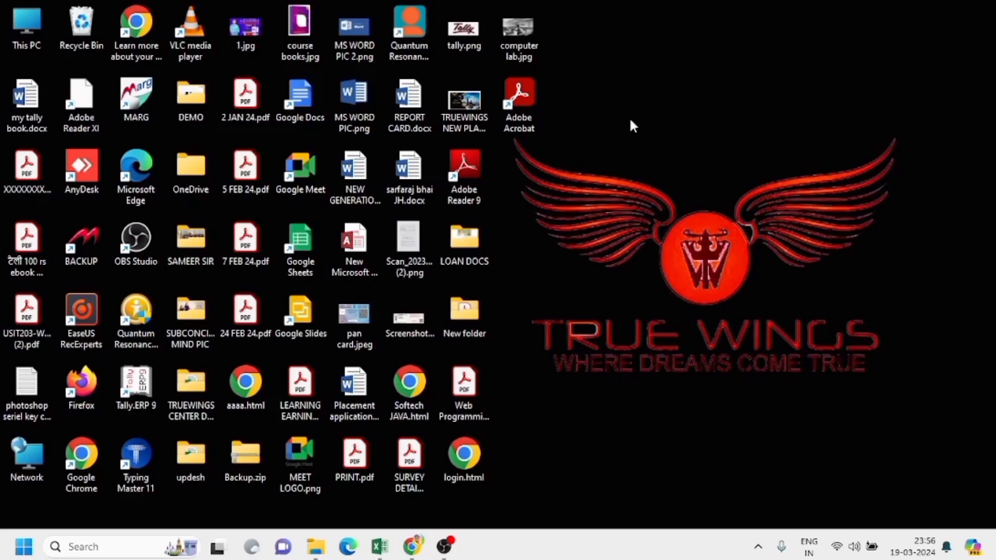
Switch to the Excel workbook and add list validation to cell J2, using the teacher headers =$C$2:$G$2 as the source
click(379, 546)
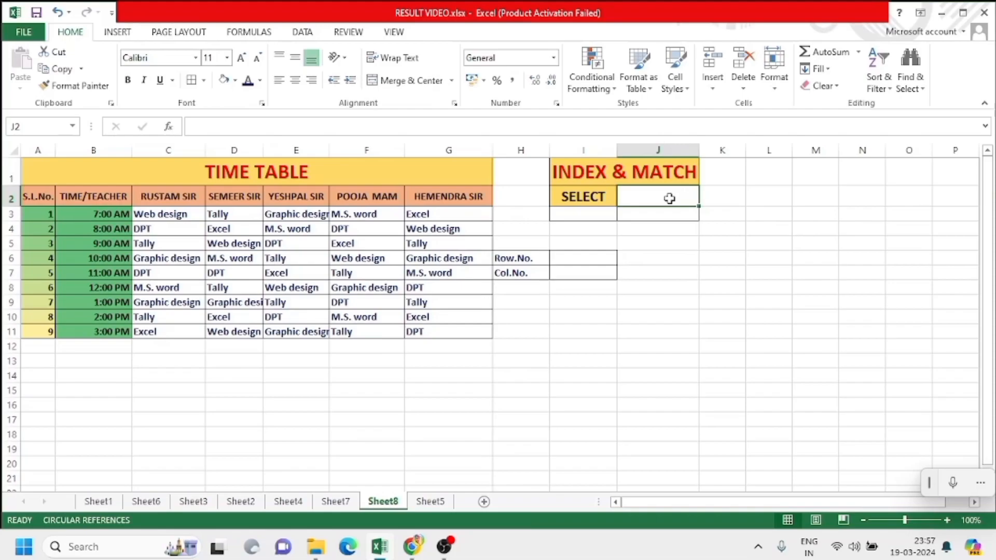
click(303, 32)
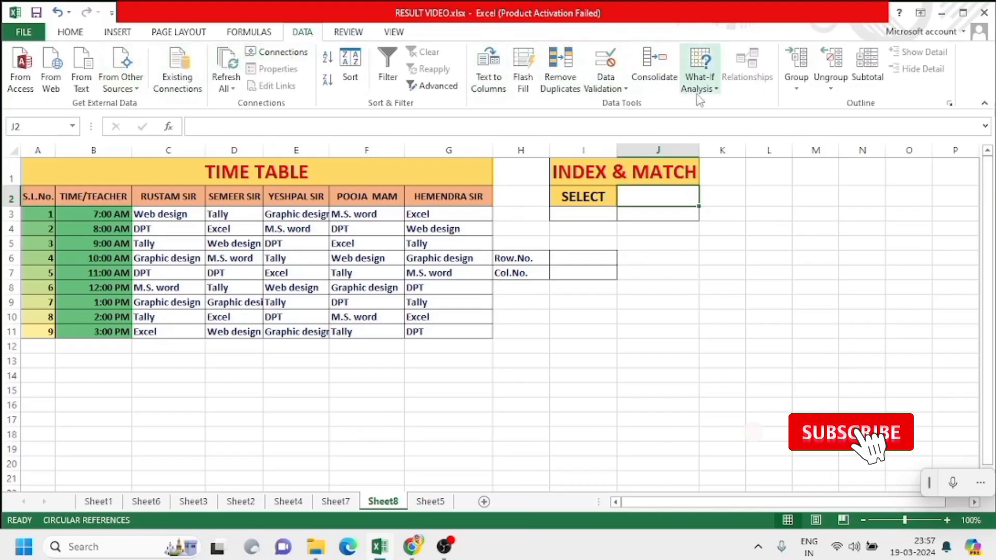
click(628, 90)
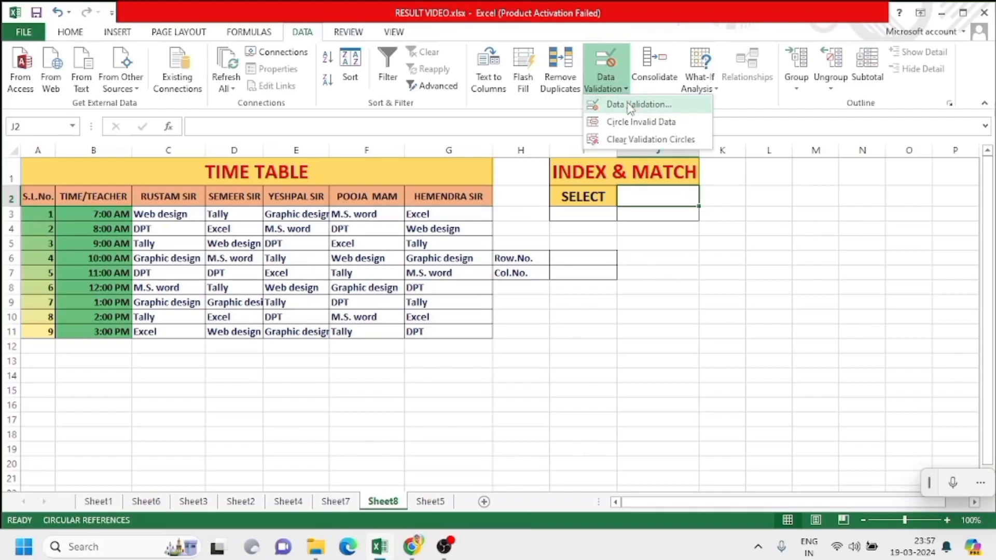
click(630, 105)
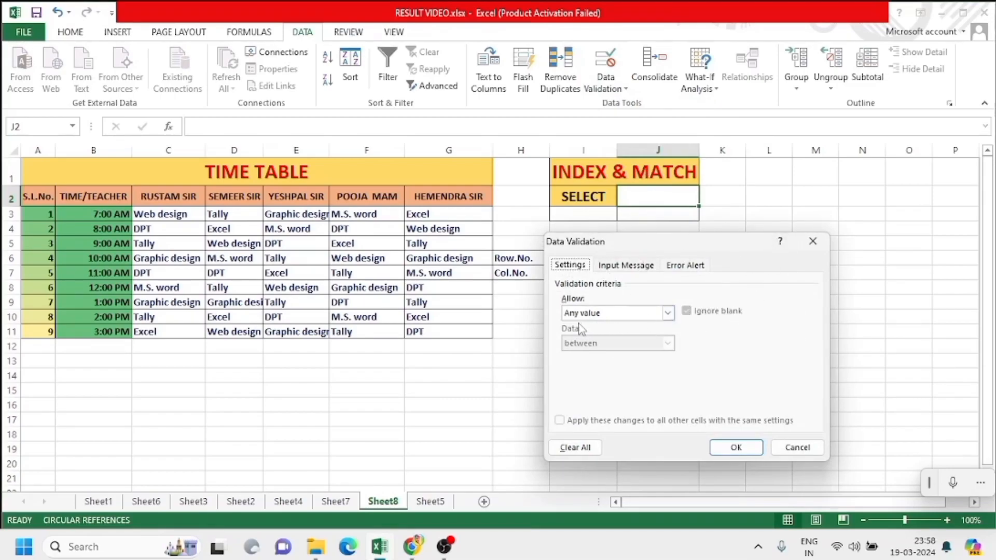
click(669, 314)
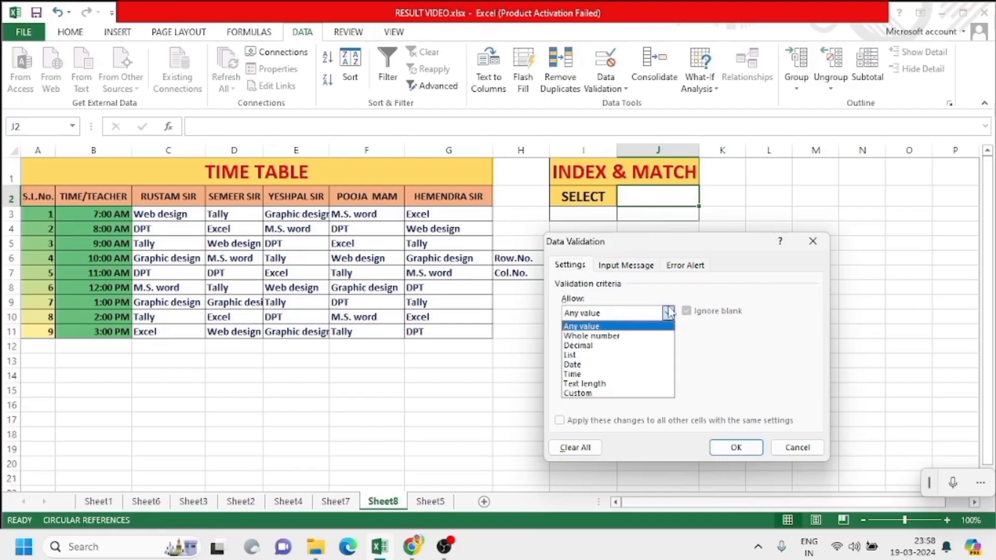
click(623, 356)
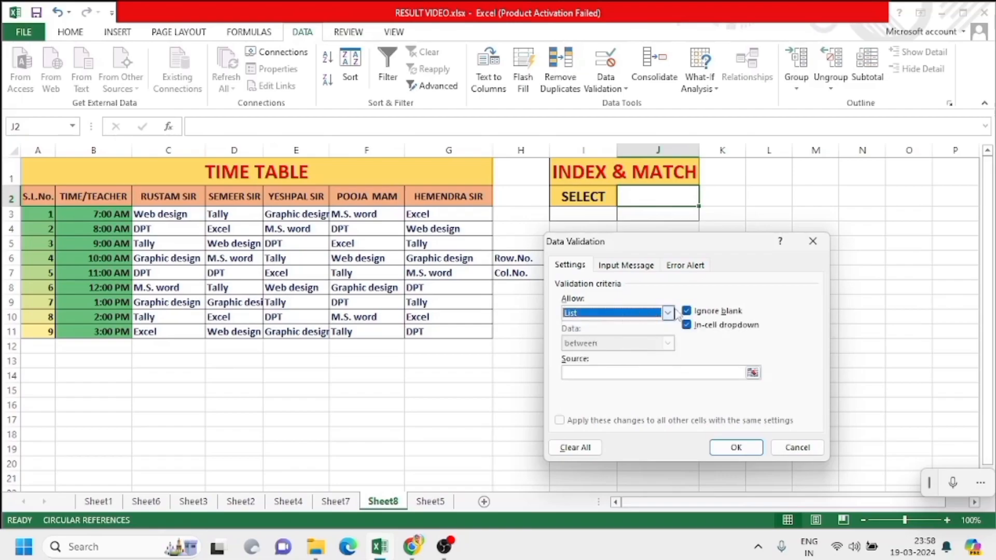
click(582, 370)
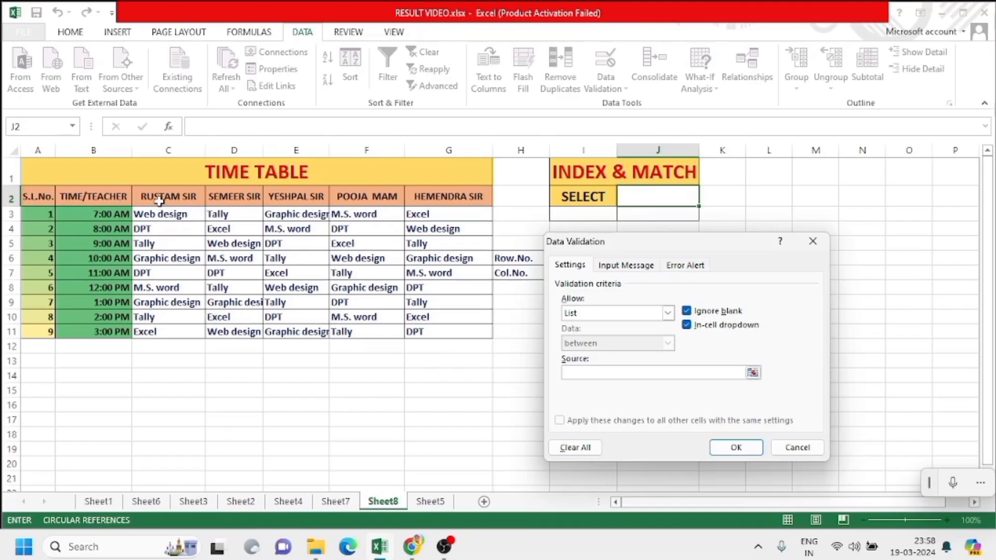
drag(160, 200, 445, 196)
click(395, 196)
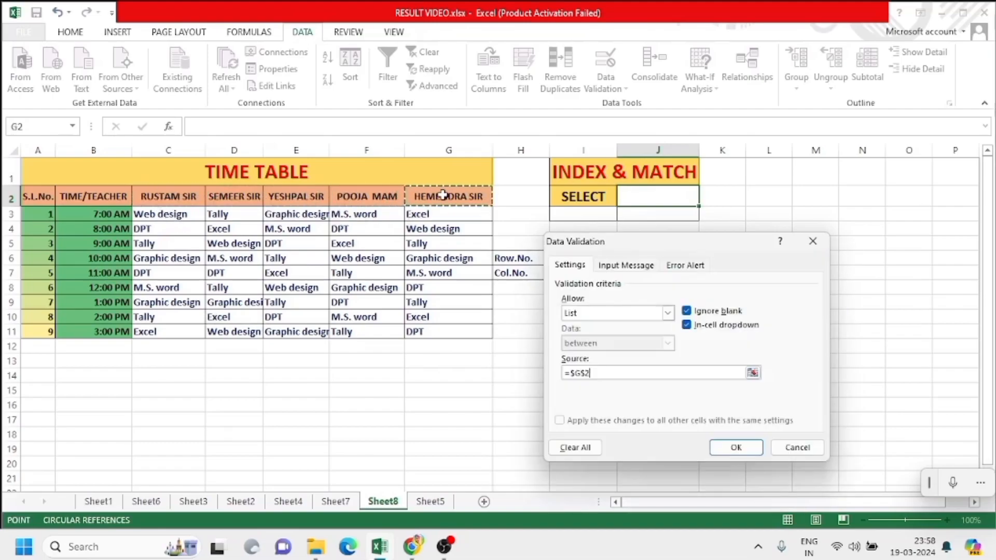
click(179, 200)
drag(179, 200, 432, 196)
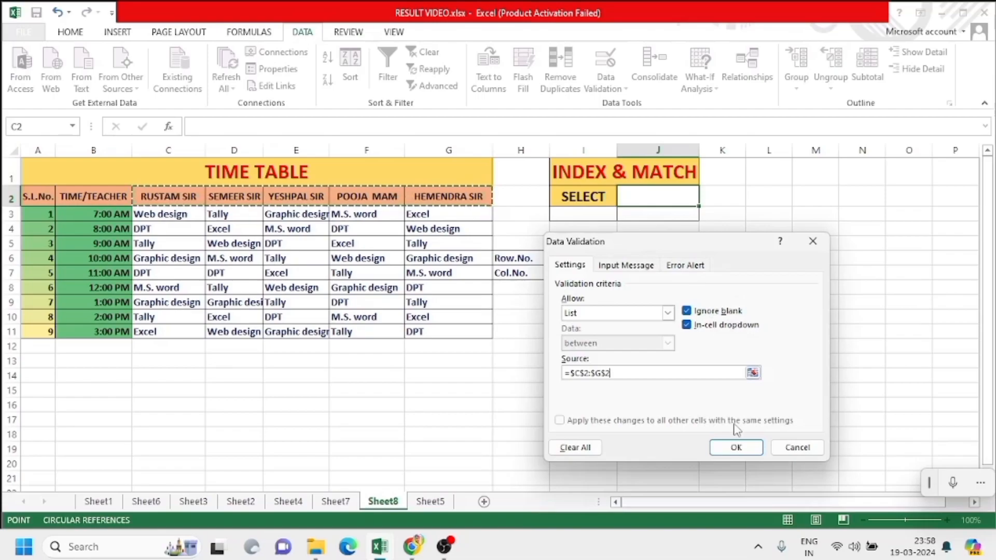
click(737, 449)
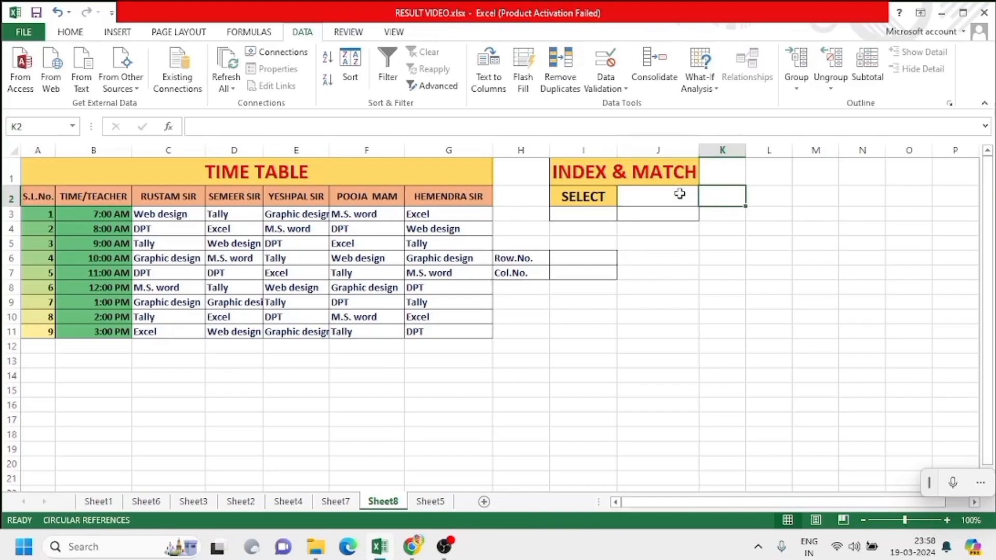
Try several teachers in J2's drop-down list, finishing with the teacher from the column D header selected
click(706, 200)
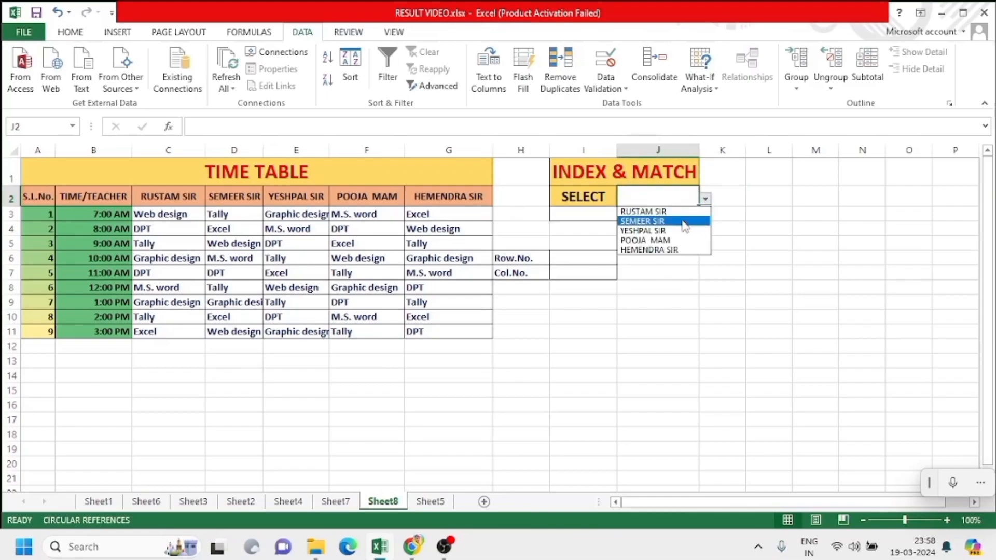
click(684, 217)
click(705, 199)
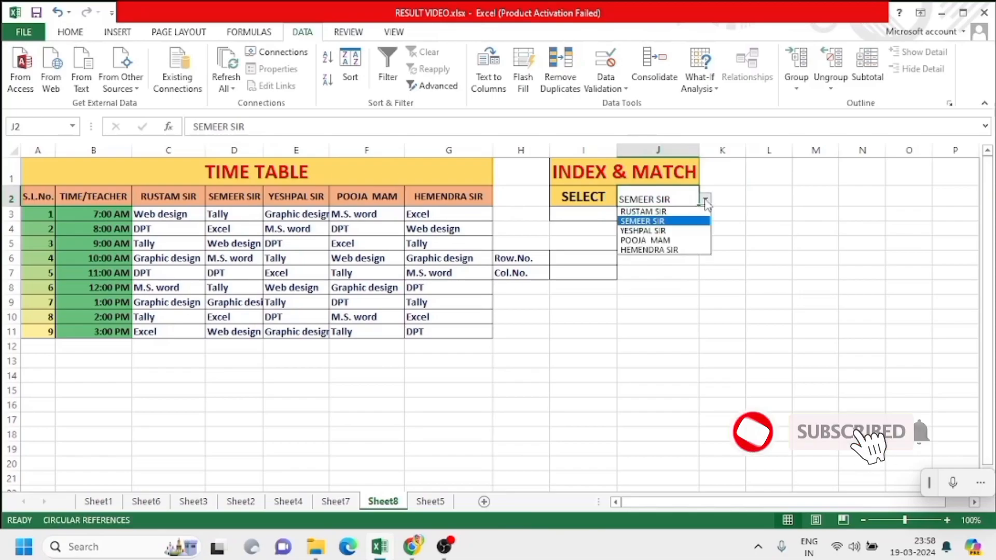
click(649, 250)
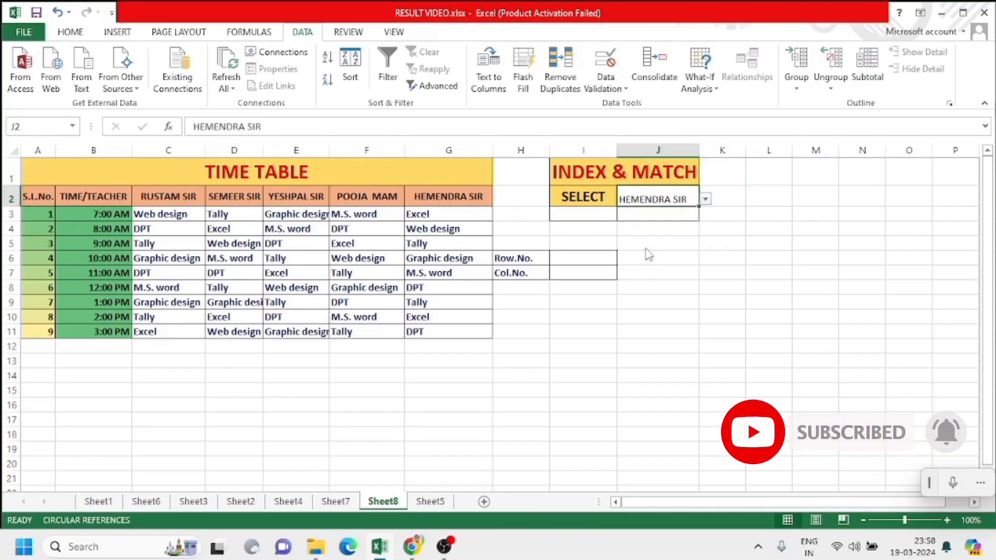
click(705, 199)
click(653, 221)
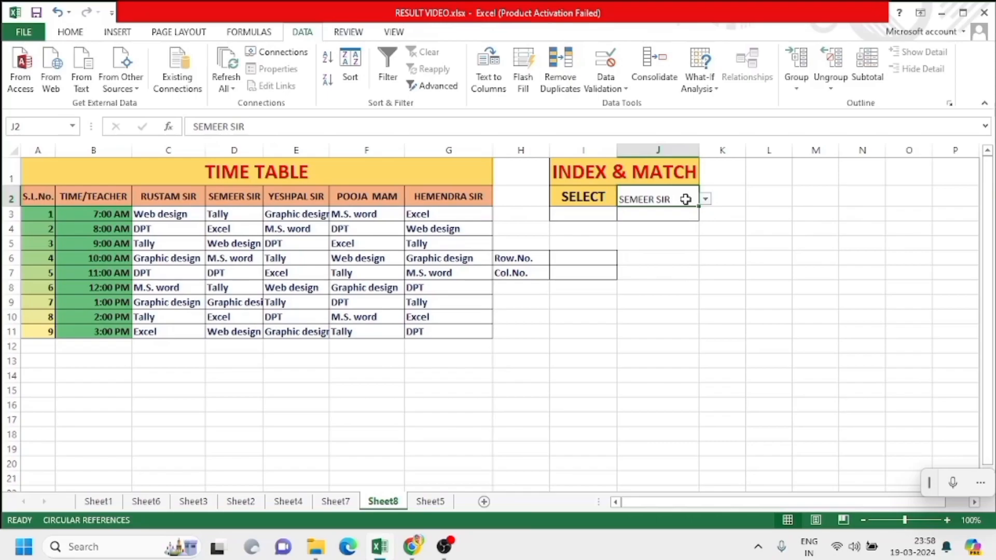
Add list validation to cell I3, using the timetable hours =$B$3:$B$11 as the source
click(588, 216)
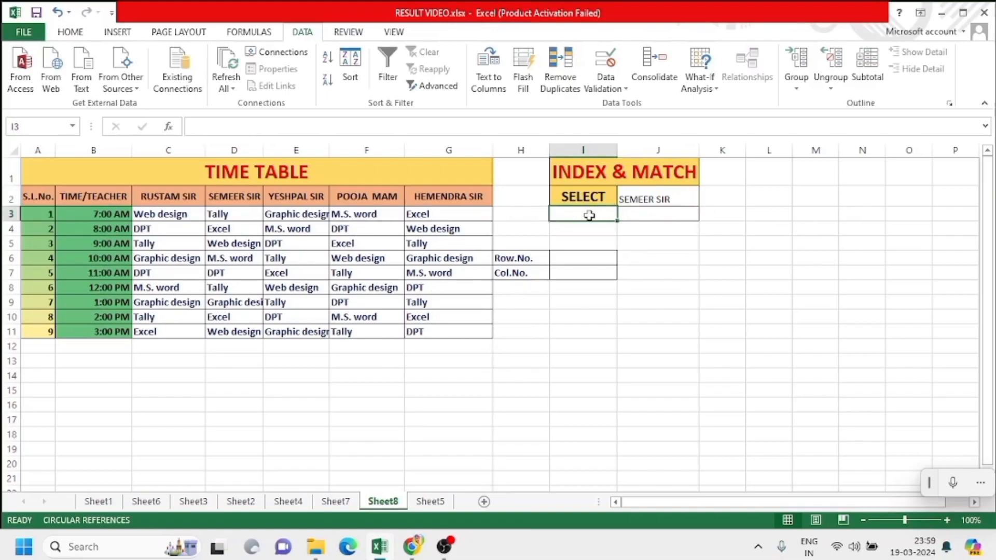
click(625, 90)
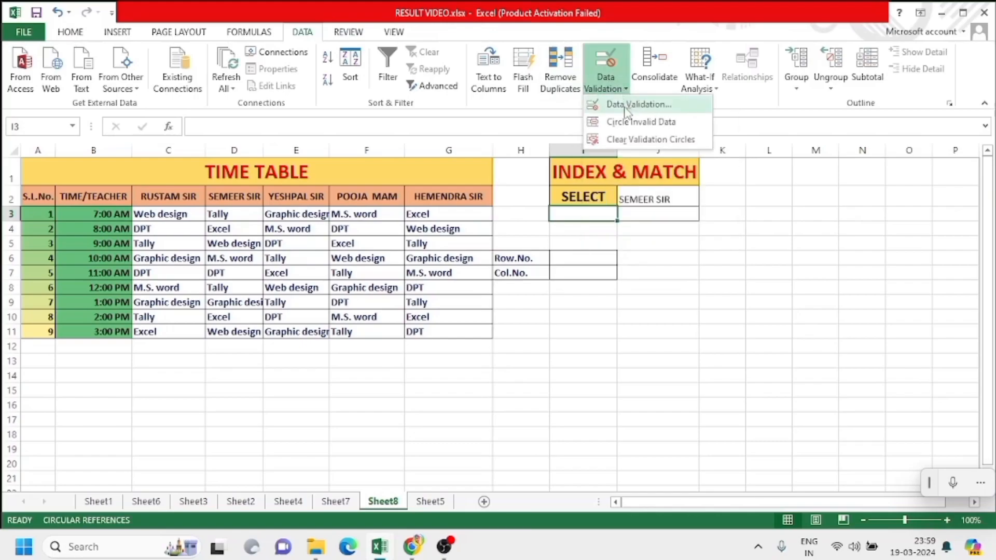
click(626, 106)
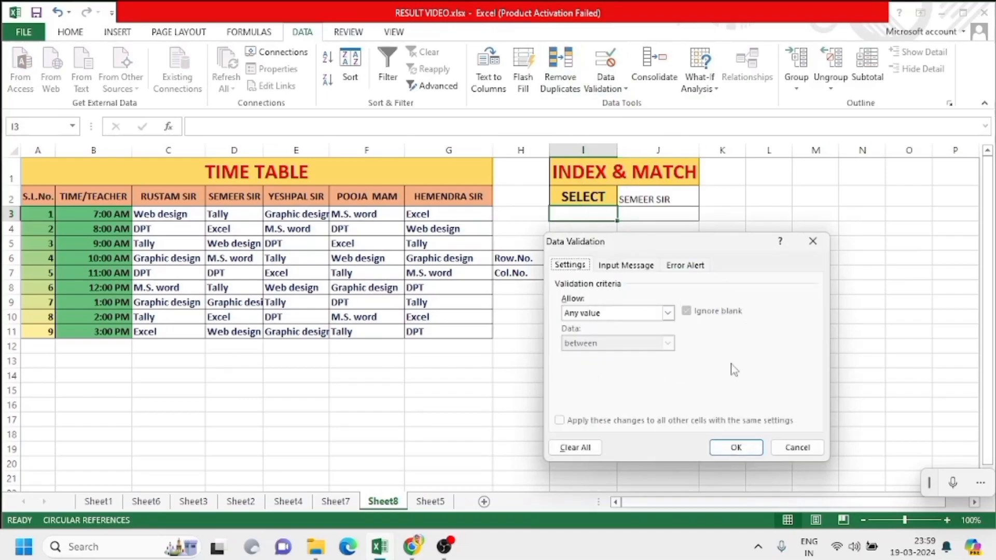
click(673, 312)
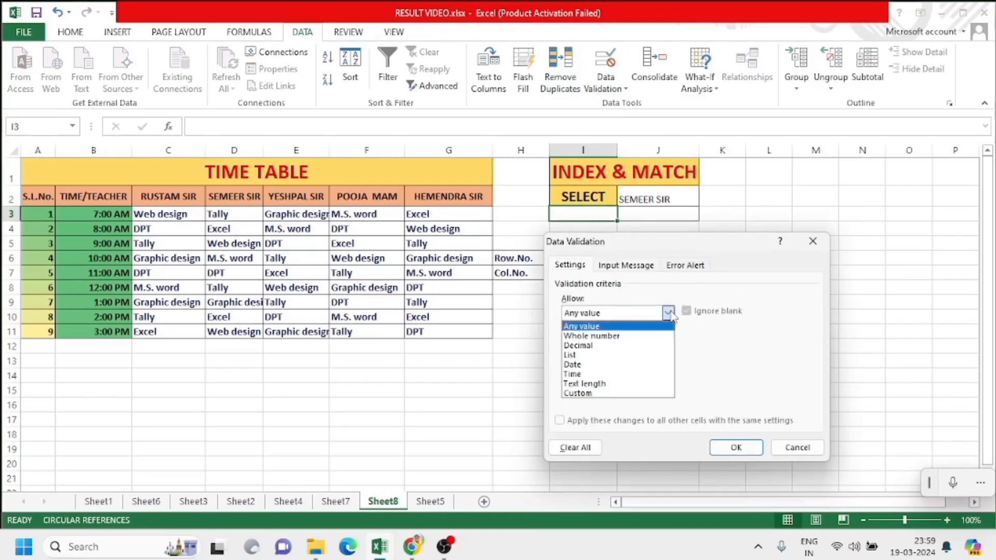
click(586, 358)
click(586, 372)
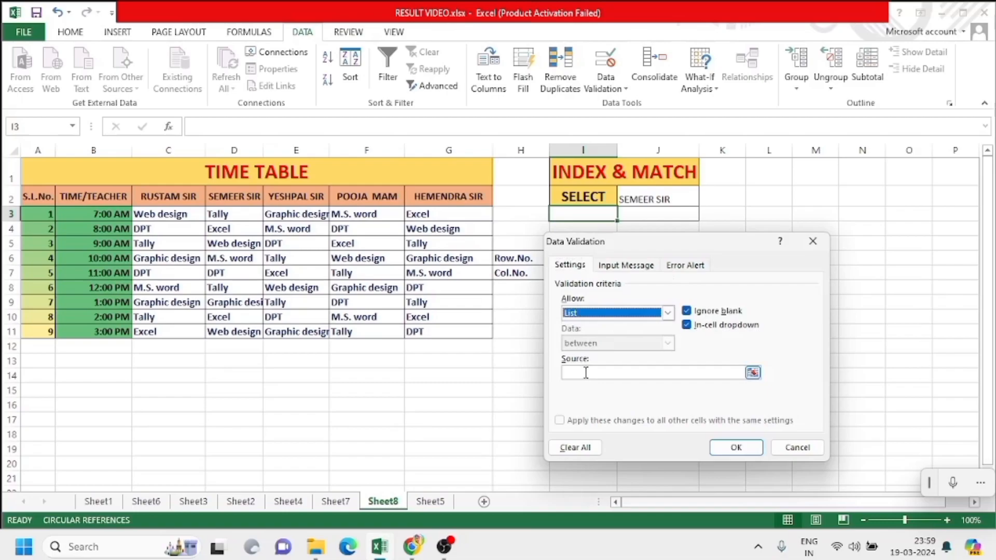
click(586, 372)
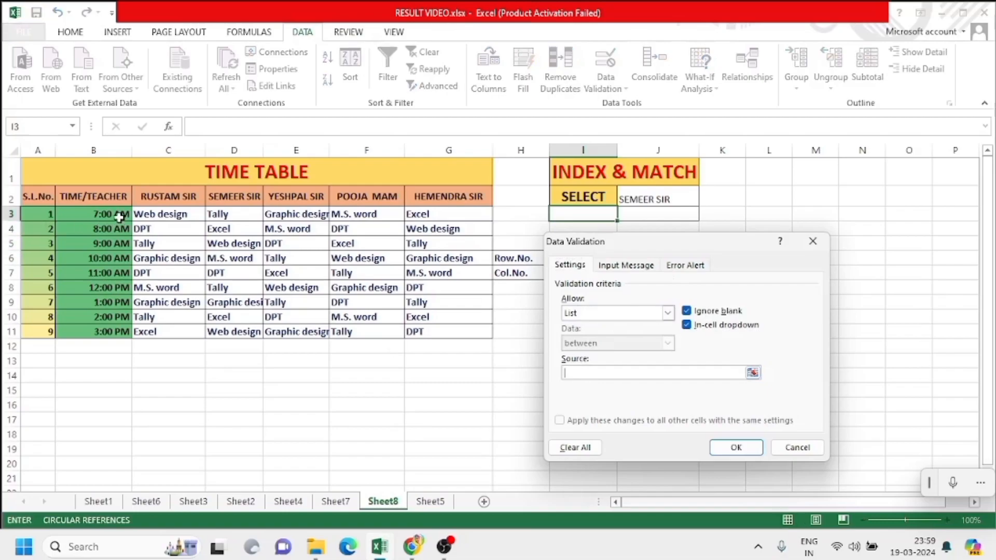
drag(114, 214, 109, 327)
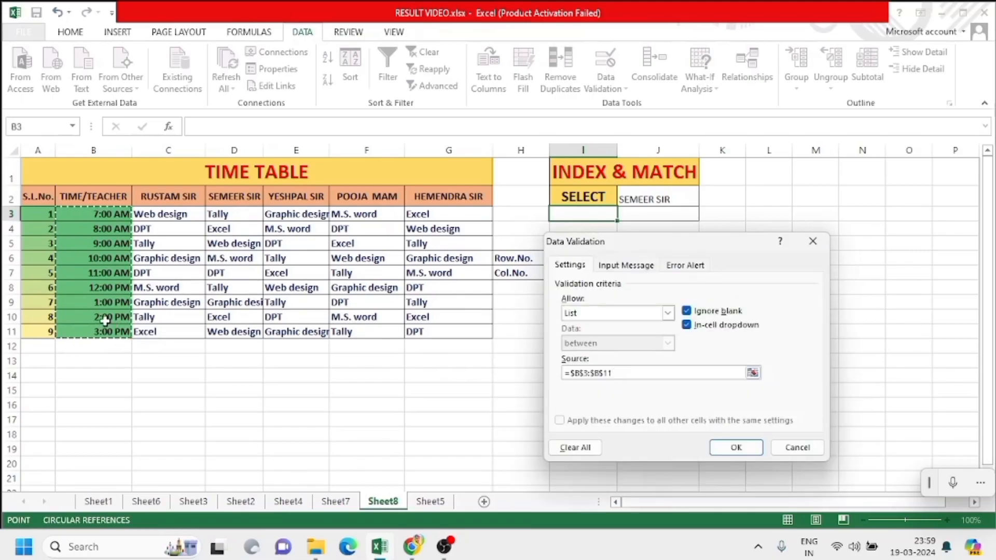
click(726, 449)
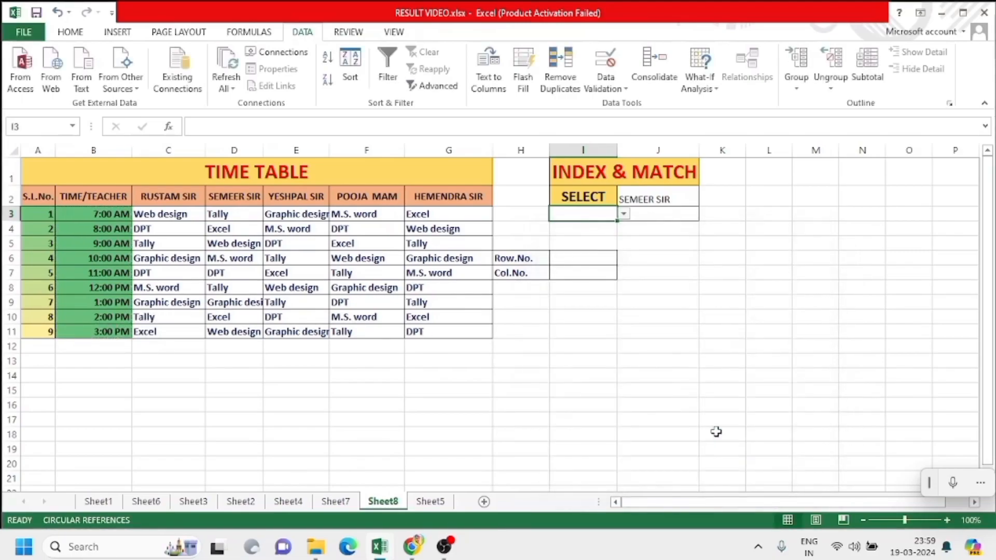
Try 10:00 AM and 8:00 AM in I3's list, and overwrite the resulting decimal value with 7:00 AM
click(624, 214)
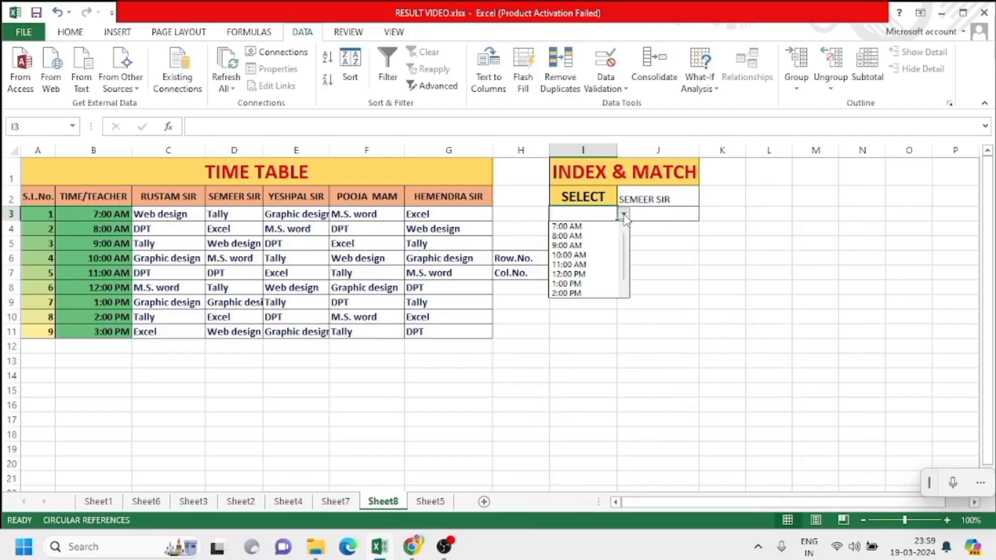
click(581, 256)
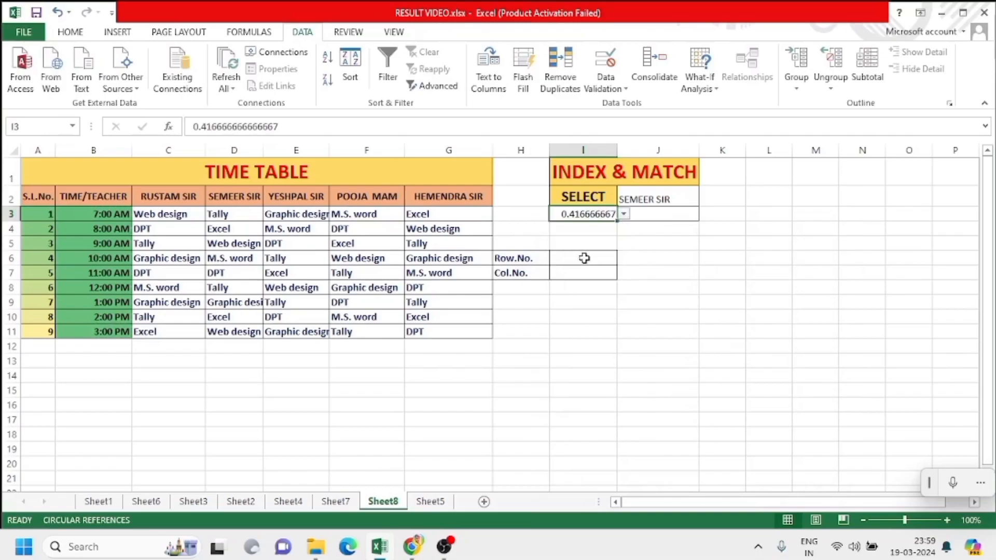
click(624, 214)
click(583, 234)
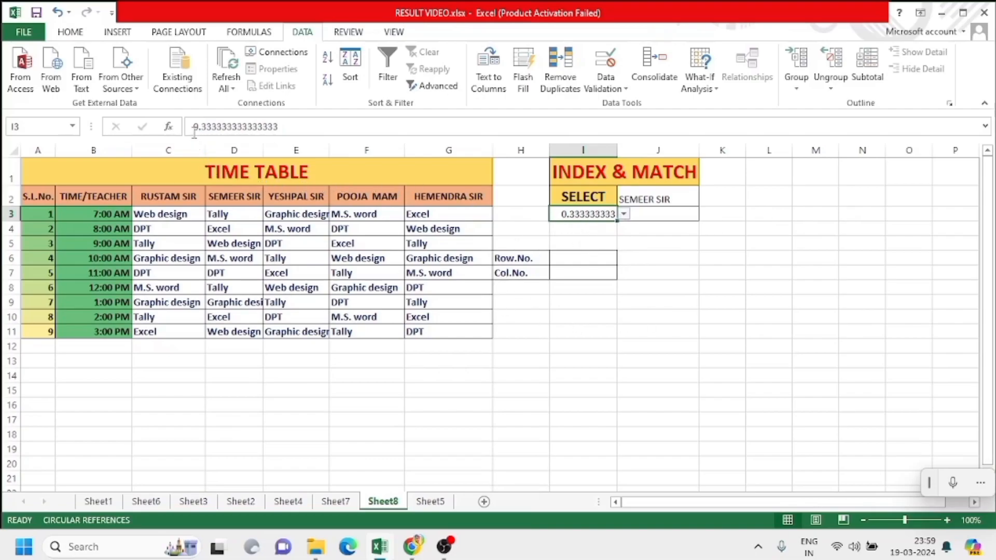
drag(194, 126, 289, 127)
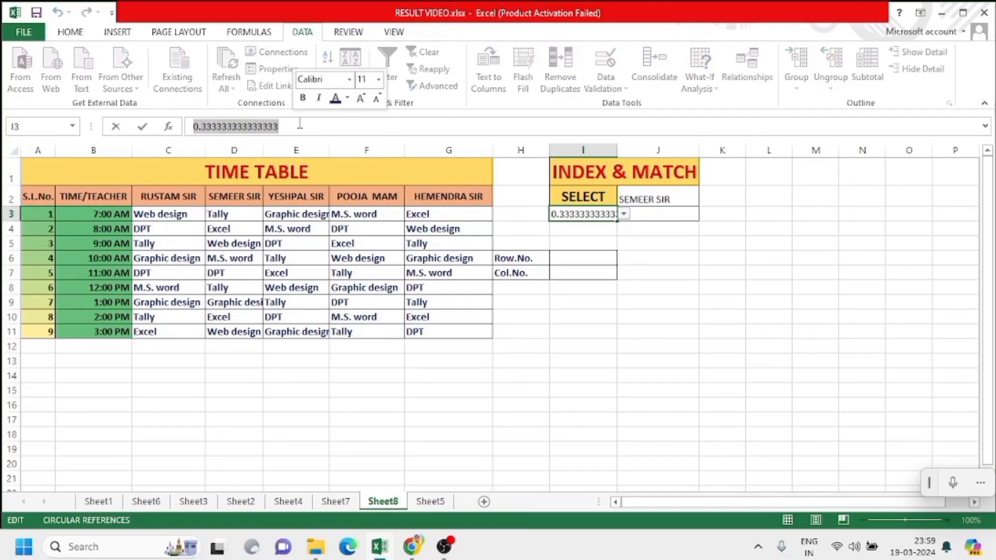
text(7:00 AM)
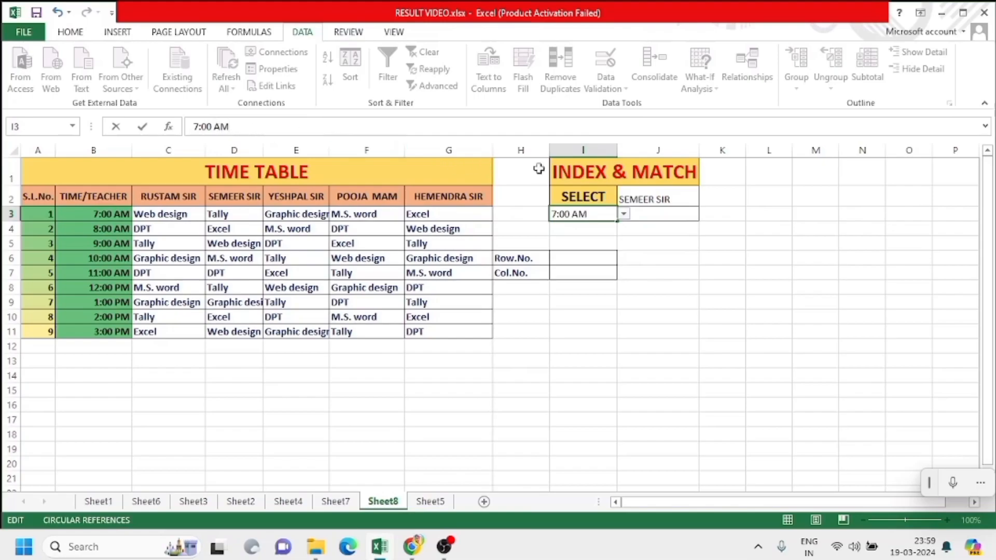
Try several times from I3's list, including 8:00 AM, 11:00 AM and 1:00 PM, finishing with 12:00 PM selected
click(625, 213)
click(586, 232)
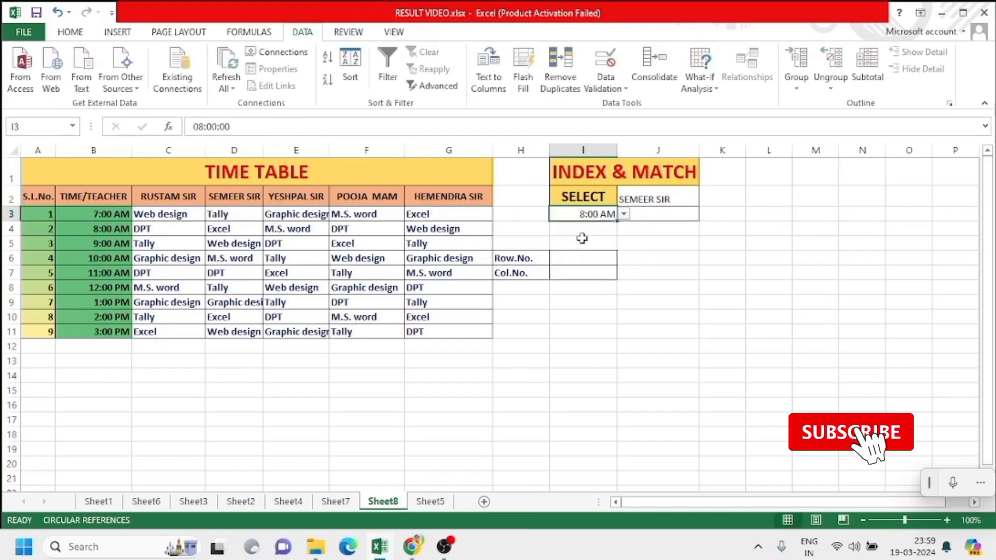
click(624, 214)
click(586, 250)
click(624, 214)
click(591, 259)
click(624, 214)
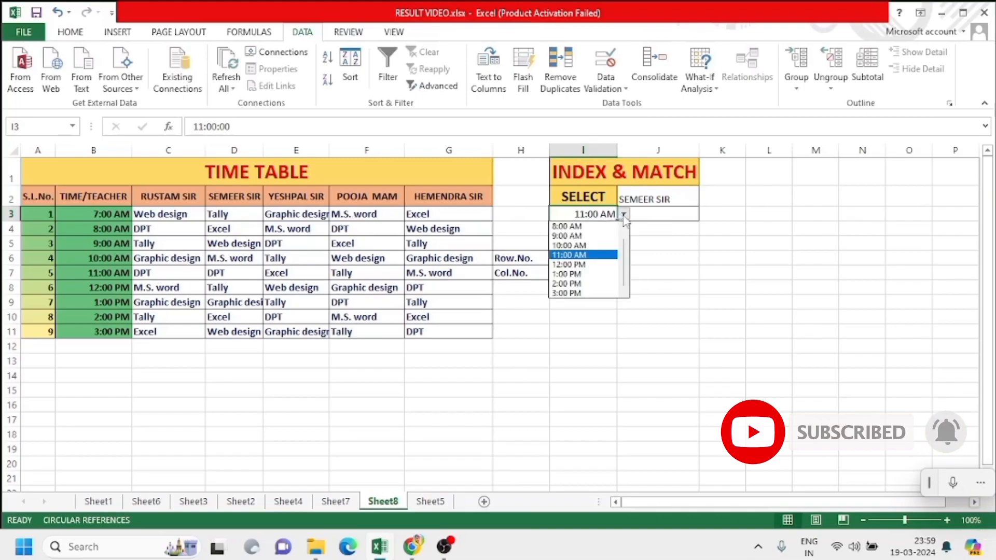
click(584, 277)
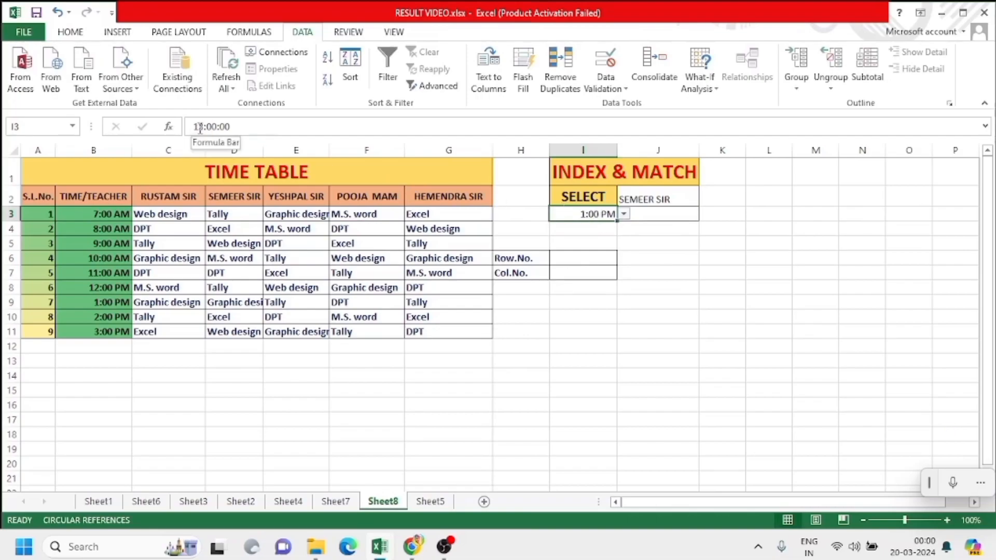
click(624, 215)
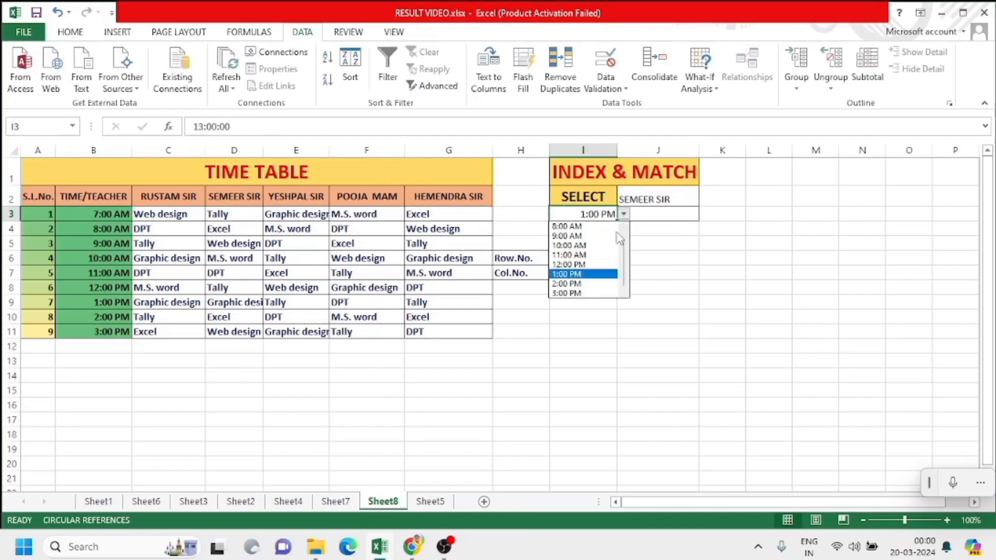
key(Down)
key(Return)
click(624, 214)
click(591, 252)
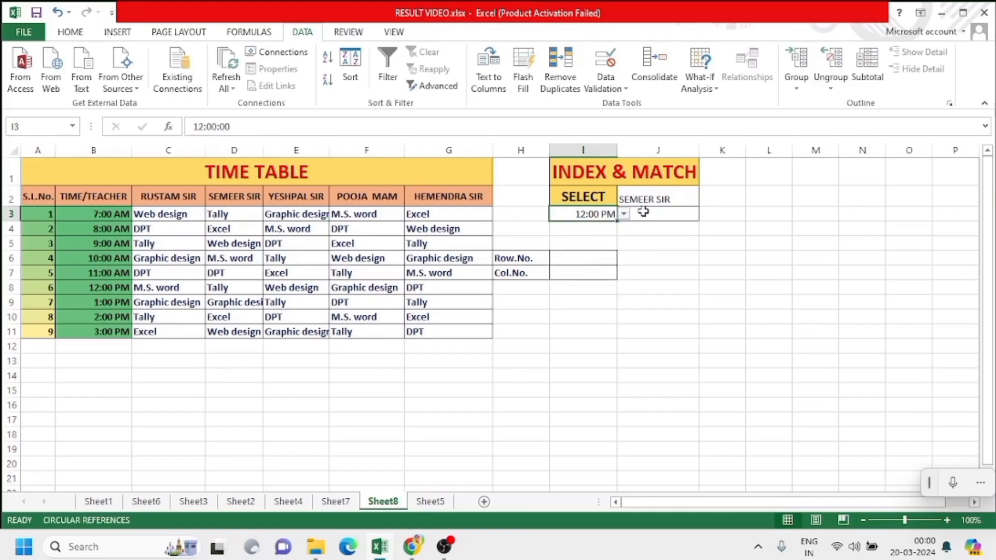
Start an INDEX formula in cell J3 with the whole timetable A2:G11 as its array
click(654, 197)
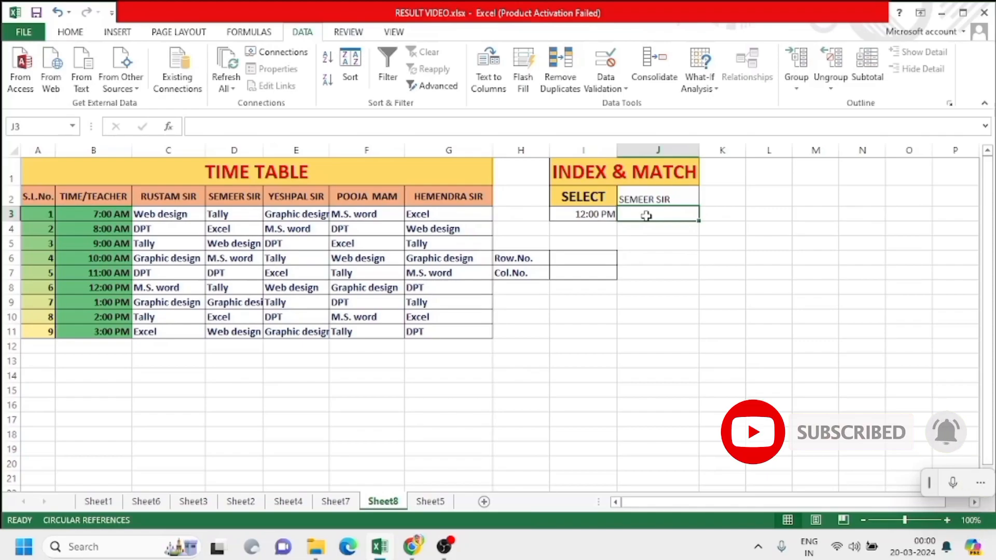
text(=)
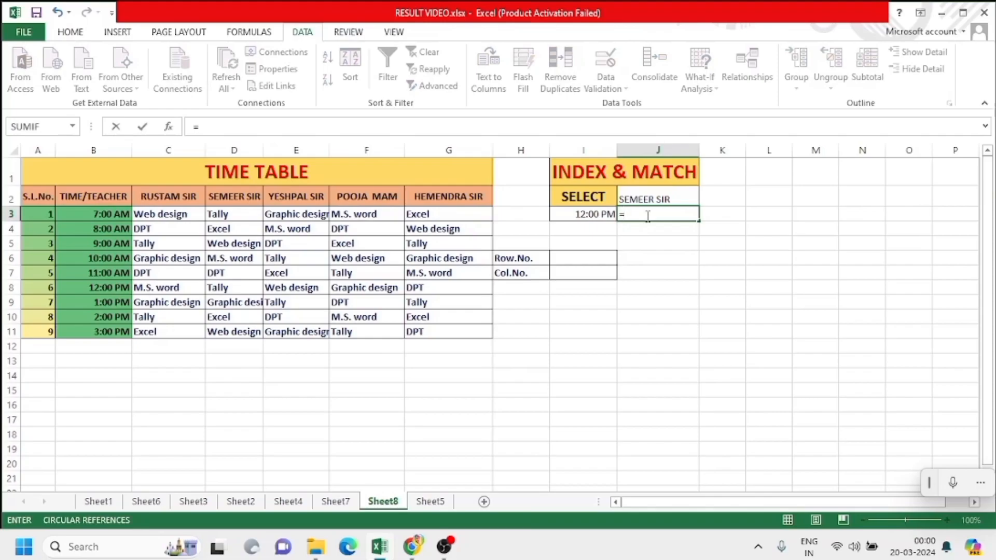
text(IN)
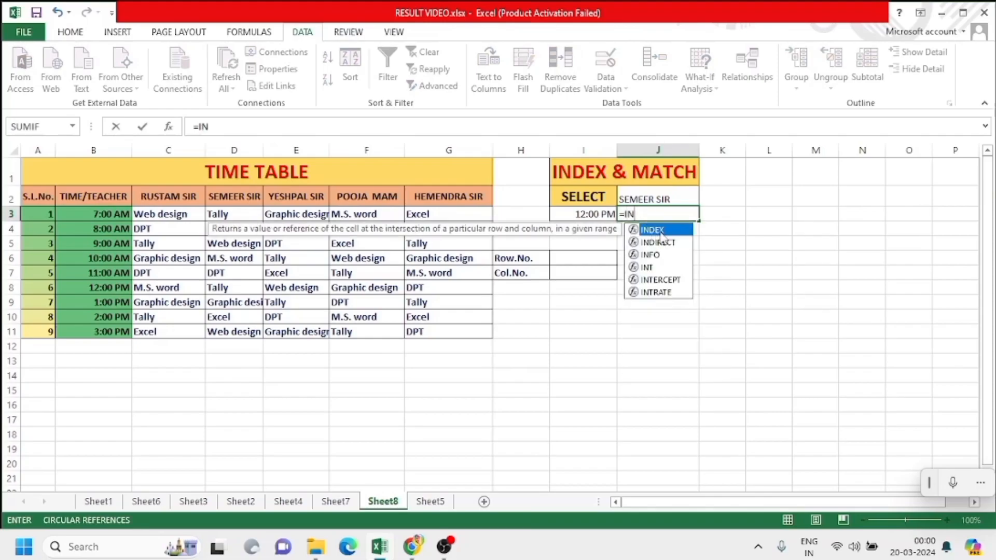
key(Tab)
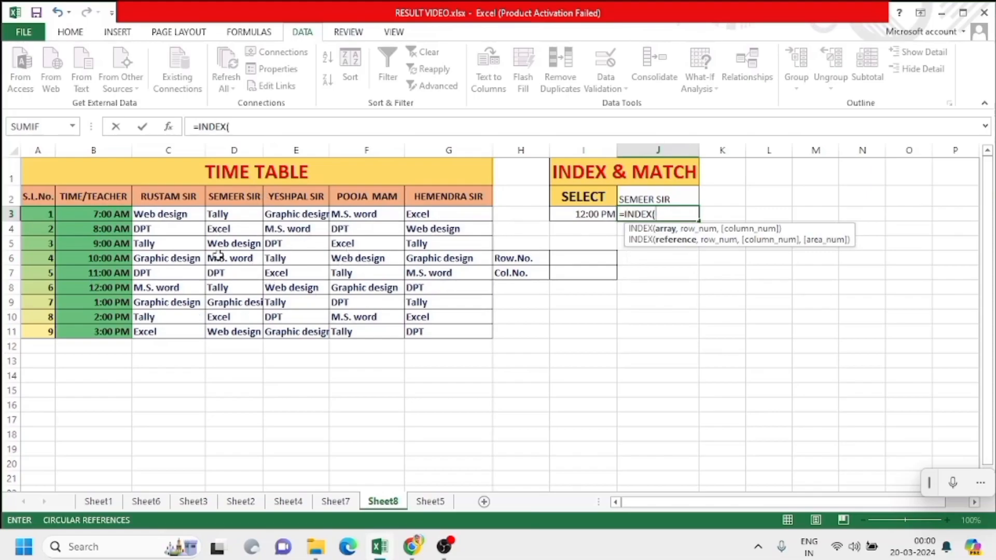
drag(28, 193, 460, 329)
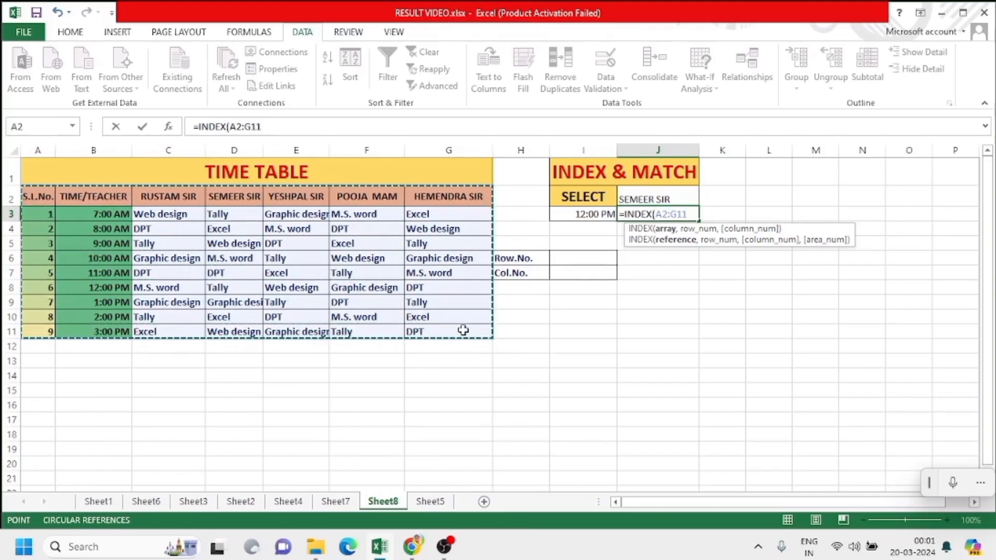
text(,)
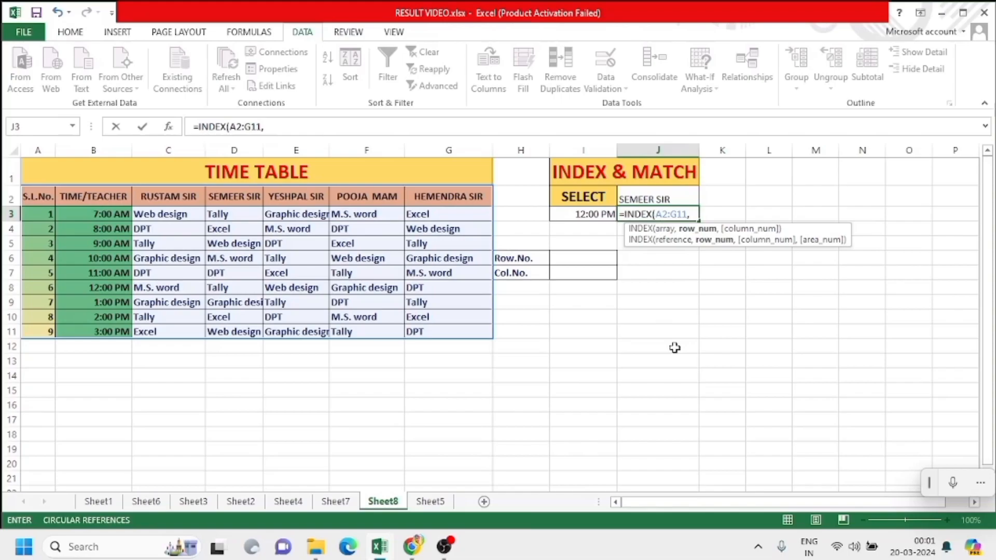
Add MATCH(I3,B2:B11,0) as the row number argument of J3's INDEX formula
text(MA)
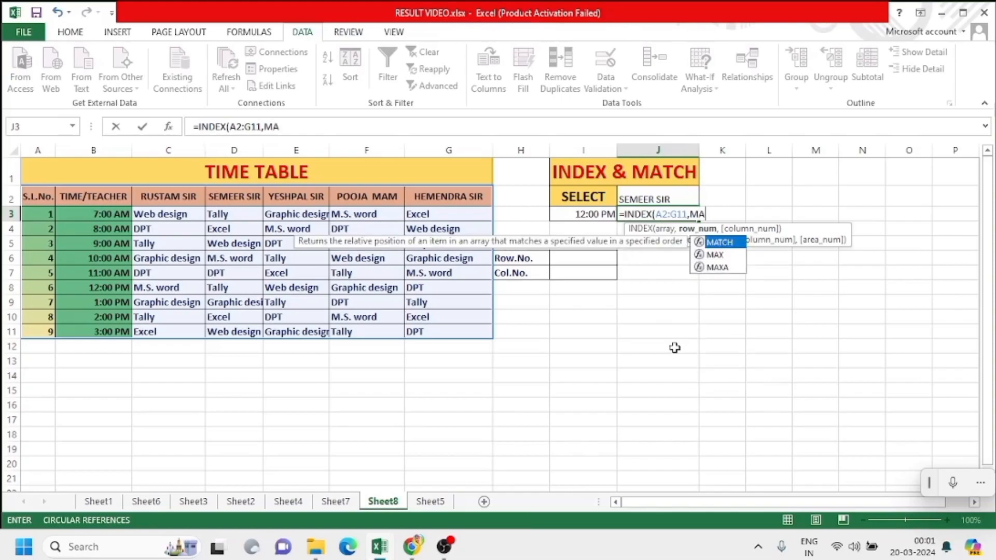
double_click(741, 243)
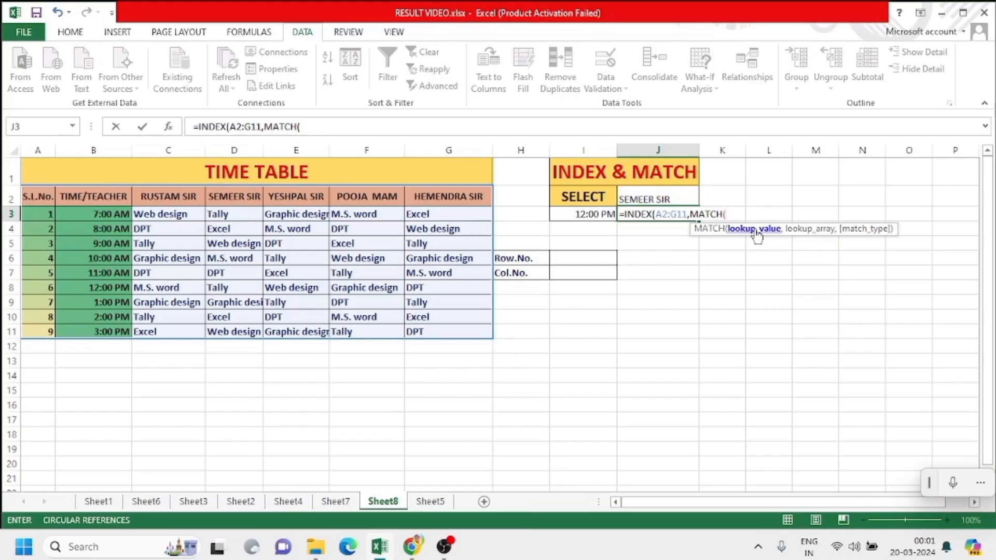
click(596, 213)
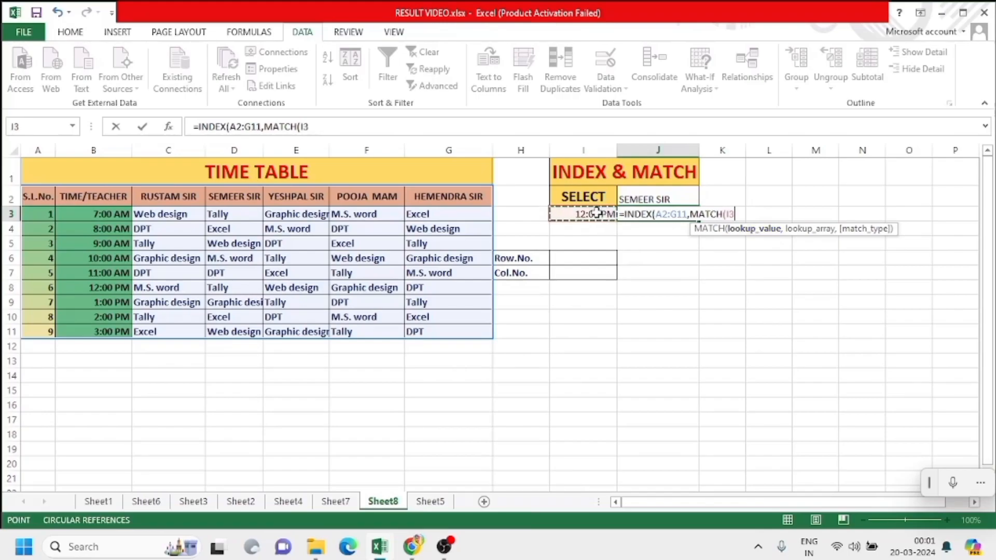
text(,)
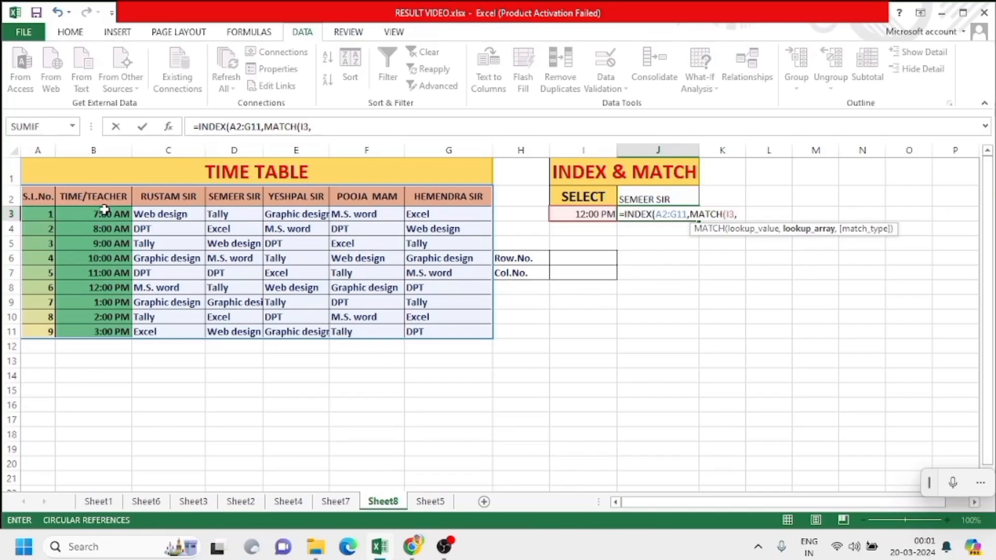
drag(103, 196, 101, 328)
text(,0)
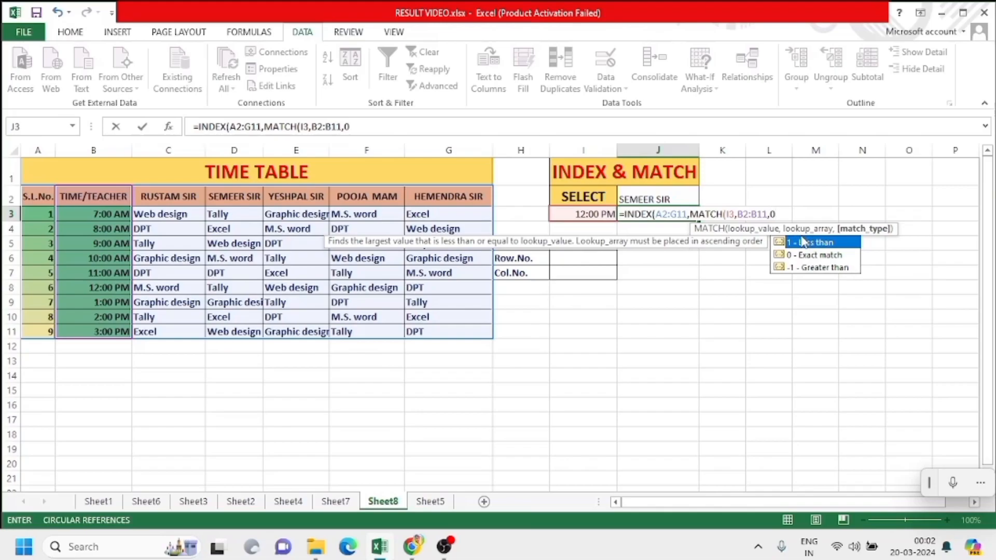
text())
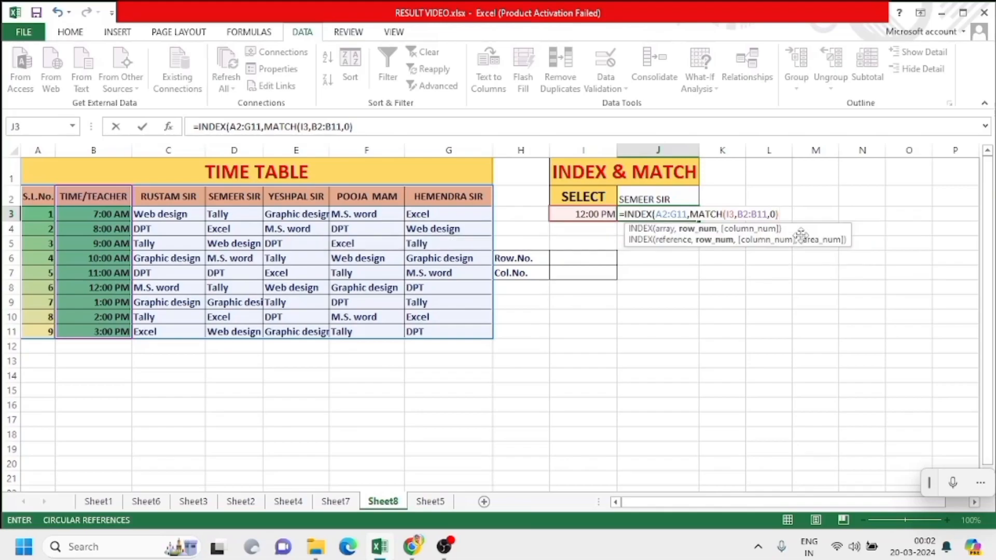
Add MATCH(J2,A2:G2,0) as the column number argument and enter J3's formula, accepting the closing parenthesis correction
text(,)
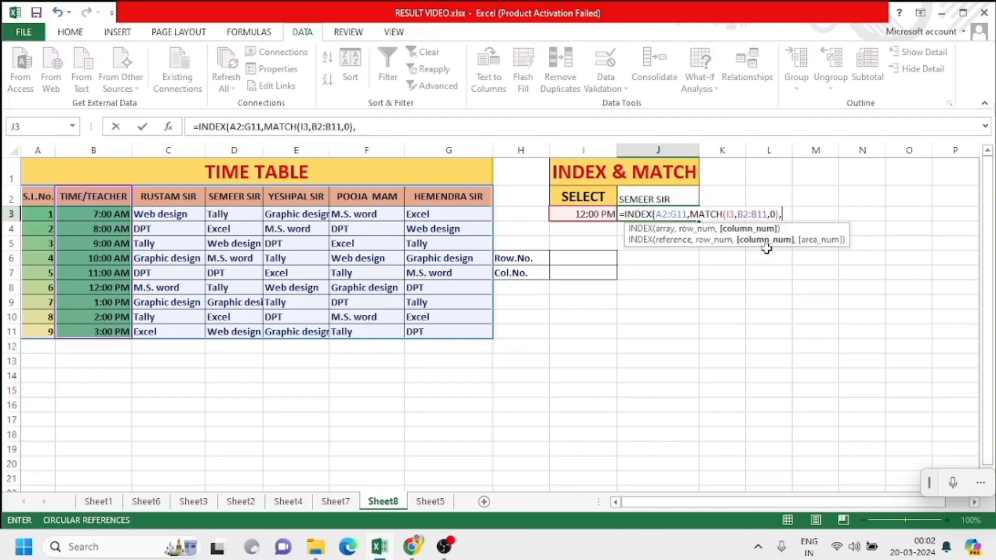
text(MA)
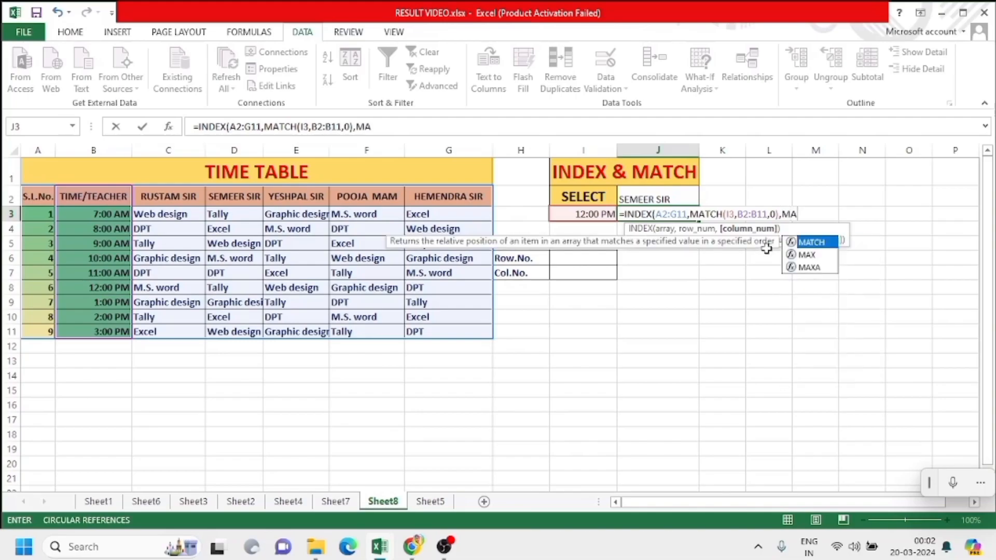
double_click(829, 242)
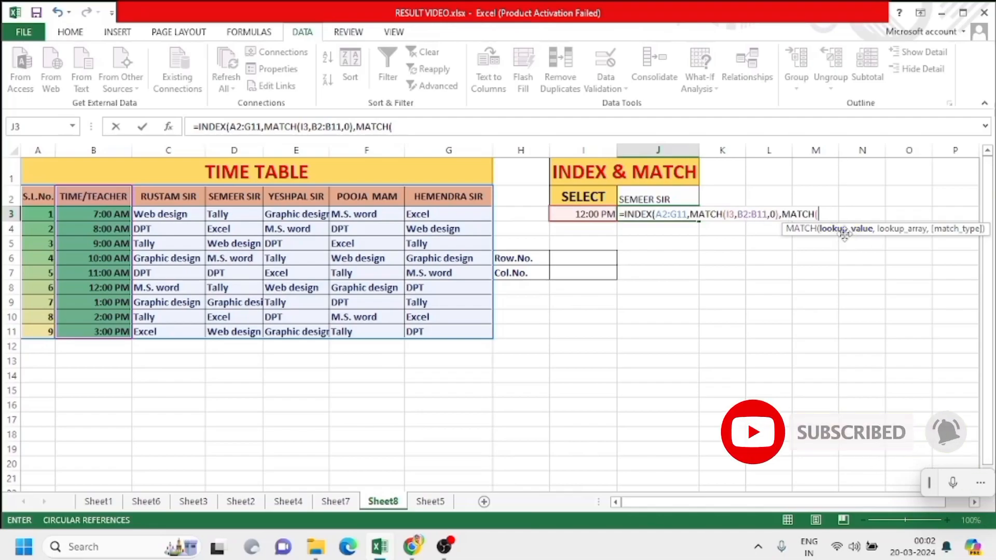
click(652, 199)
text(,)
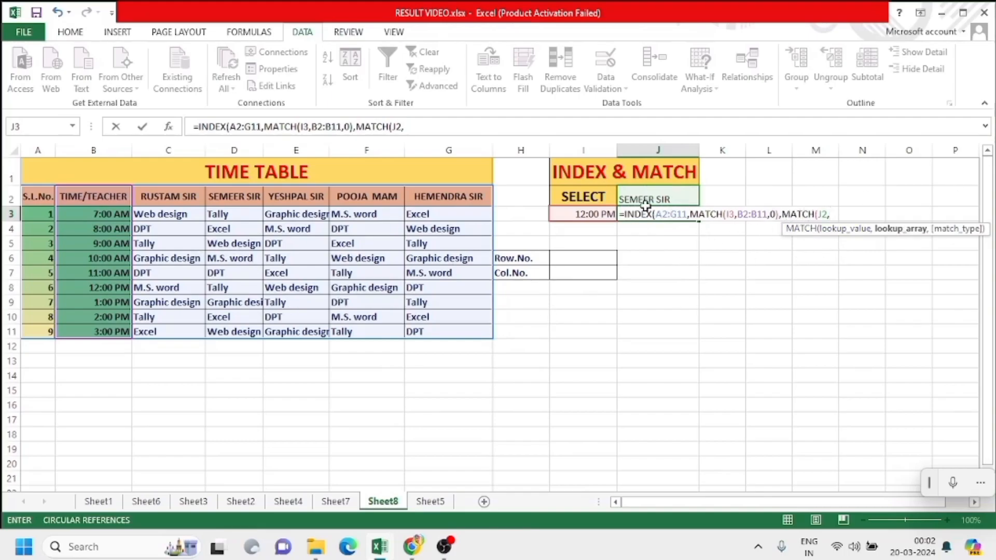
drag(37, 196, 449, 202)
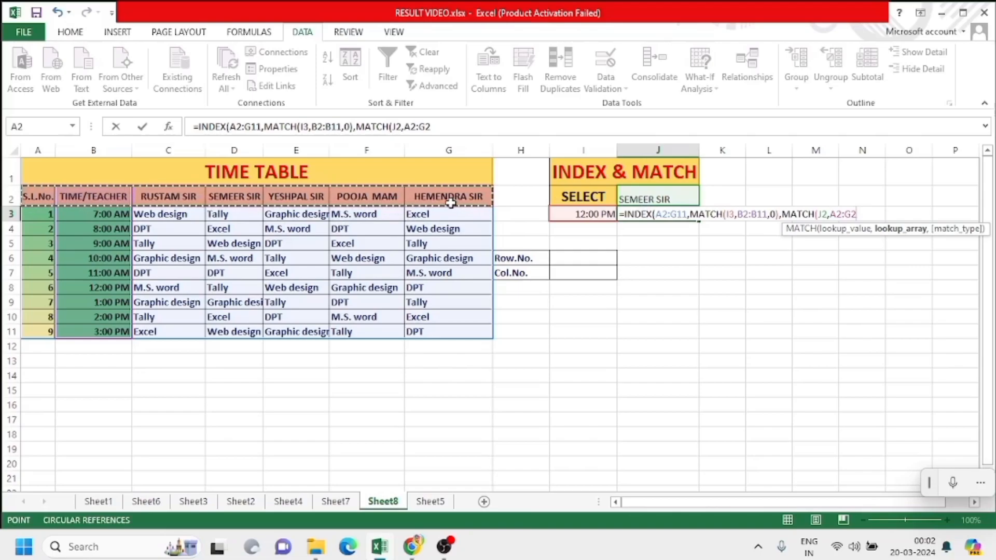
text(,)
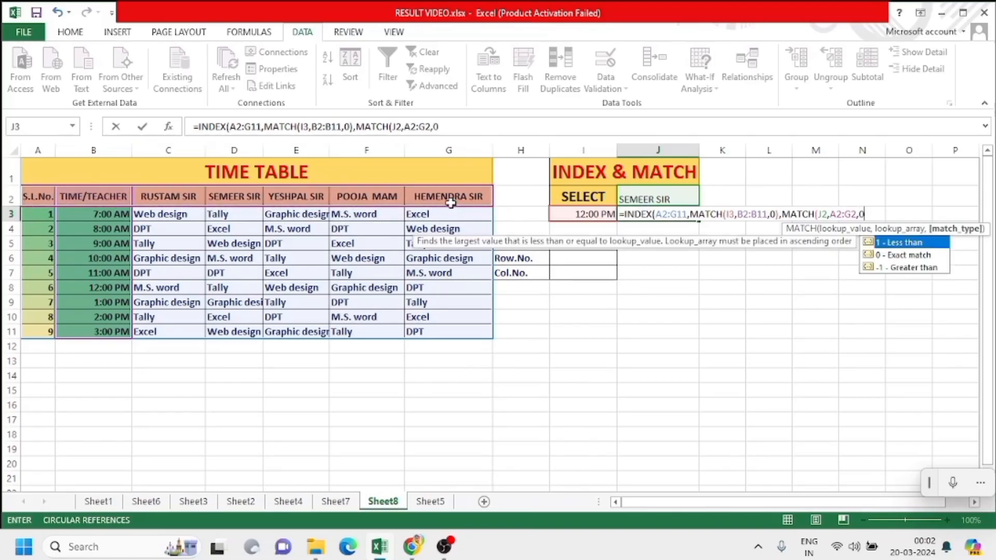
text(0)
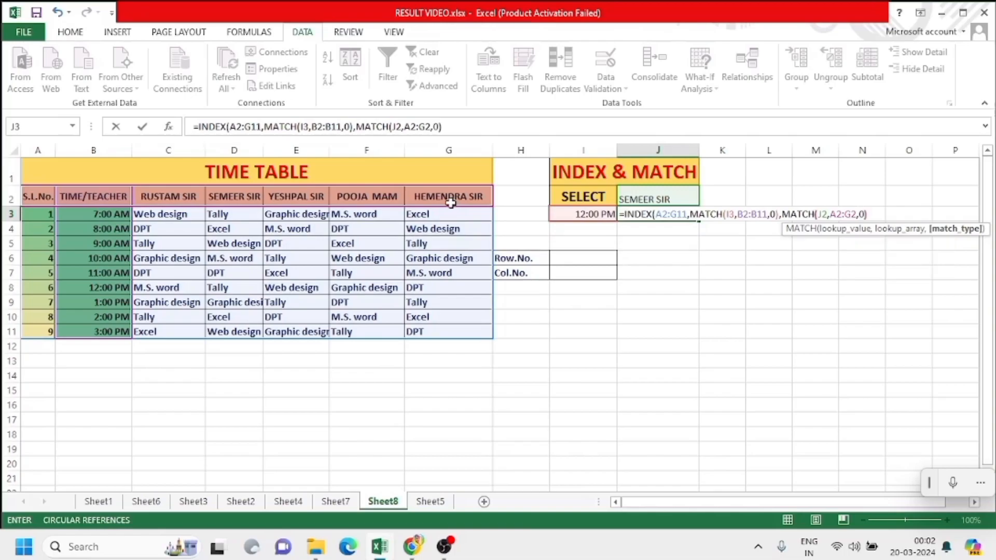
text())
key(Return)
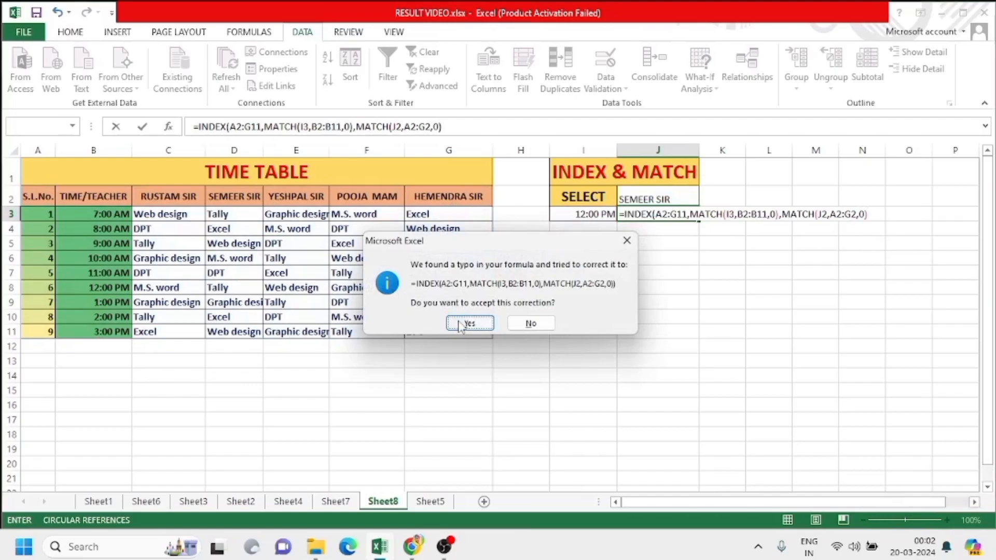
click(469, 324)
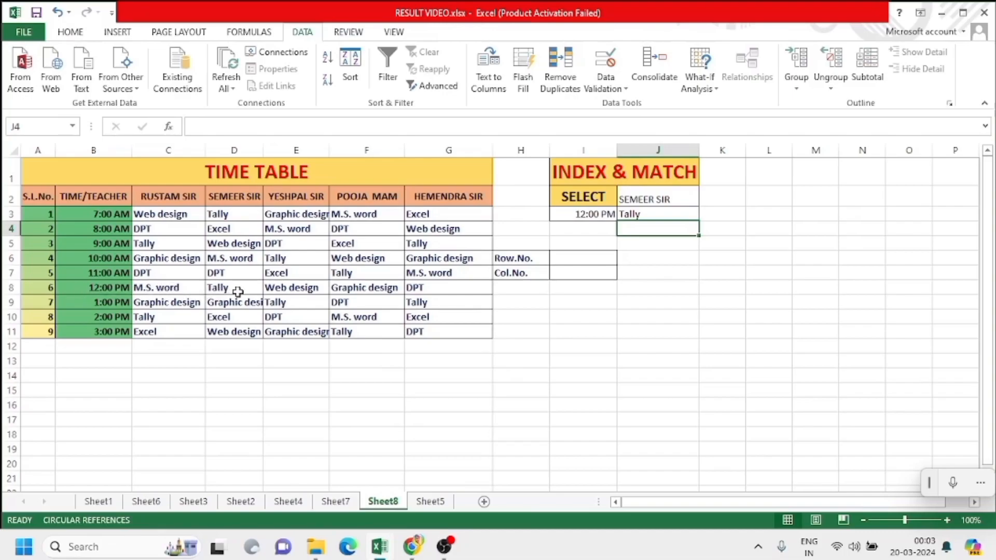
Test the lookup by choosing 1:00 PM in I3's list and the teacher from the column G header in J2's list
click(596, 215)
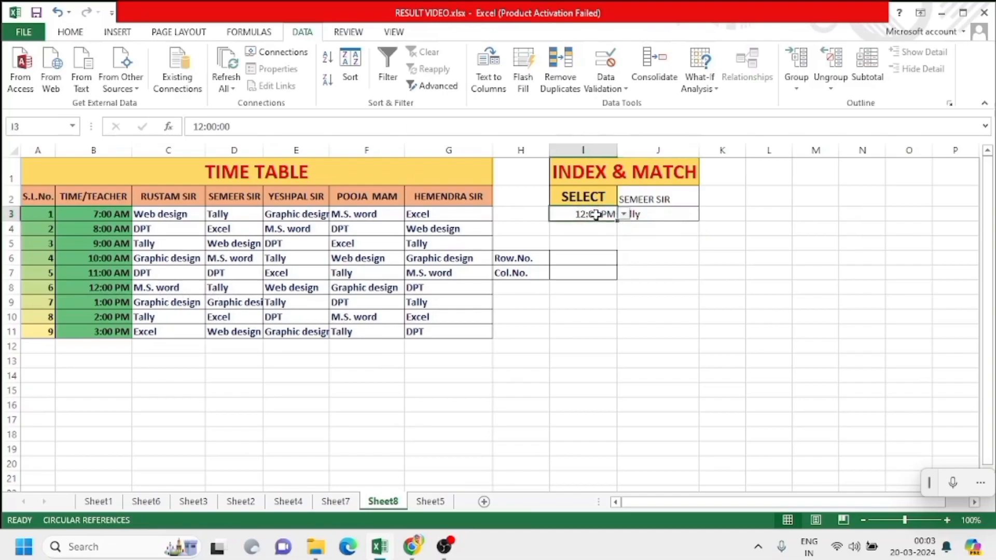
click(624, 214)
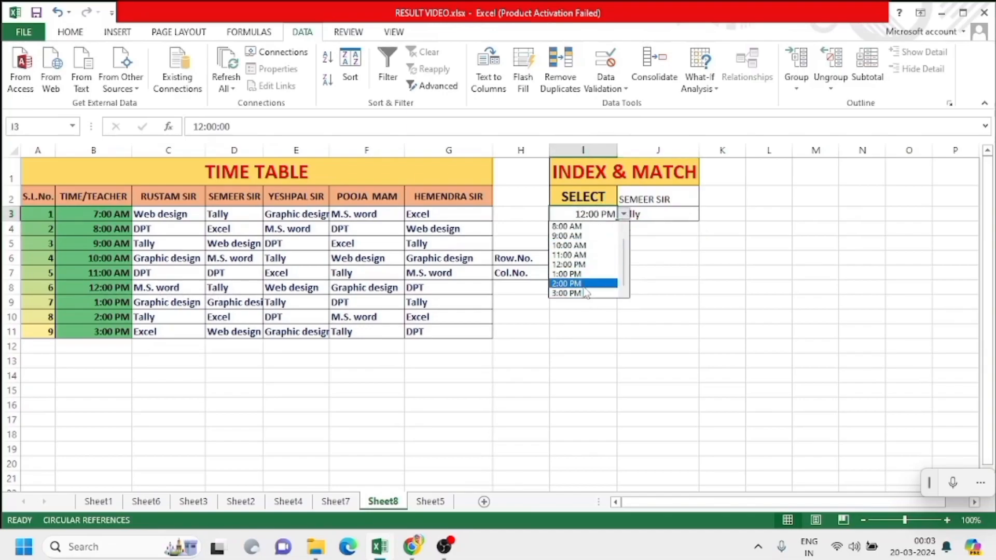
click(573, 274)
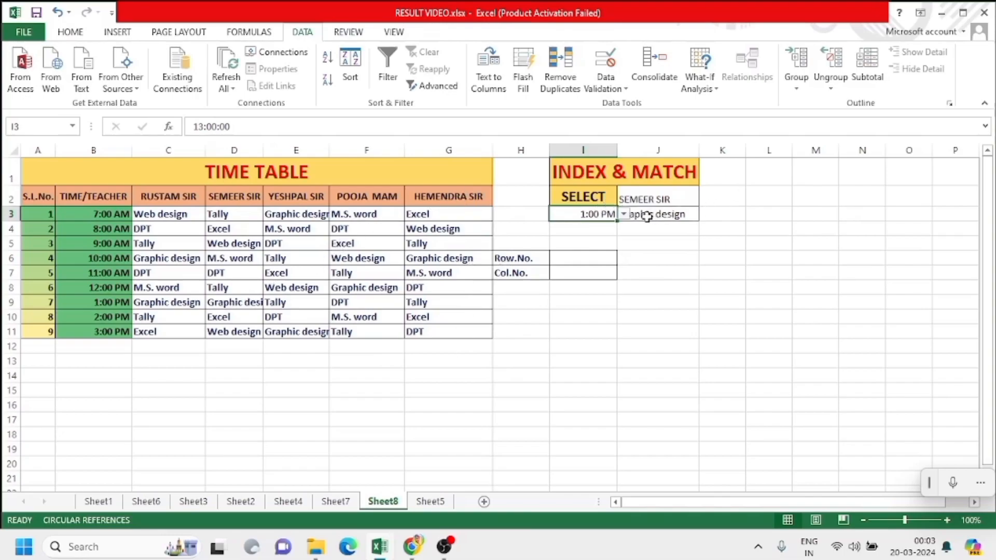
click(676, 202)
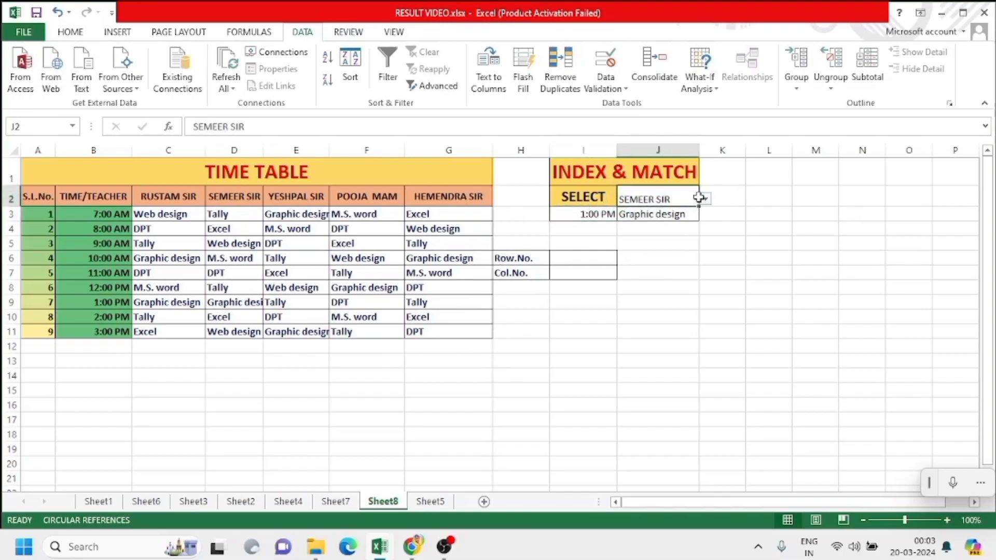
click(705, 200)
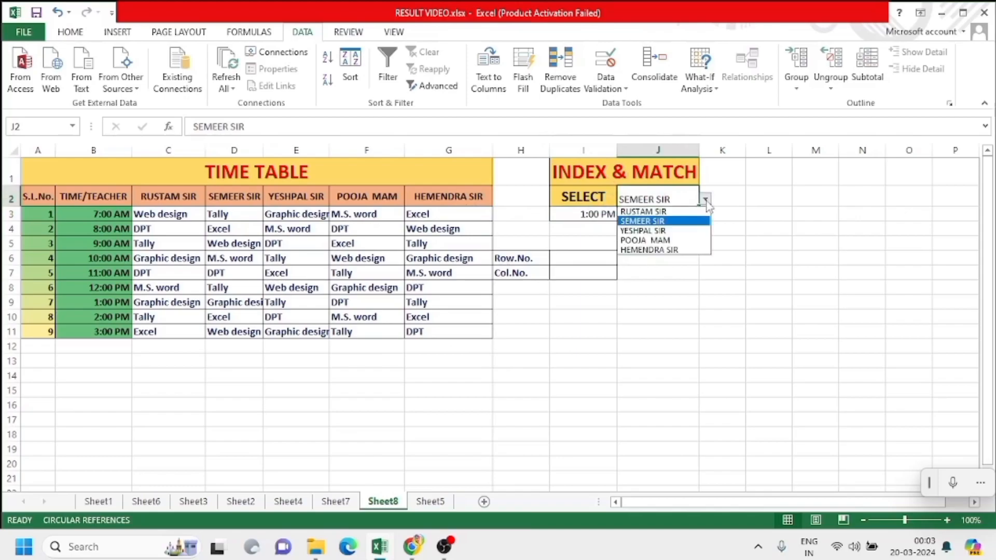
click(639, 250)
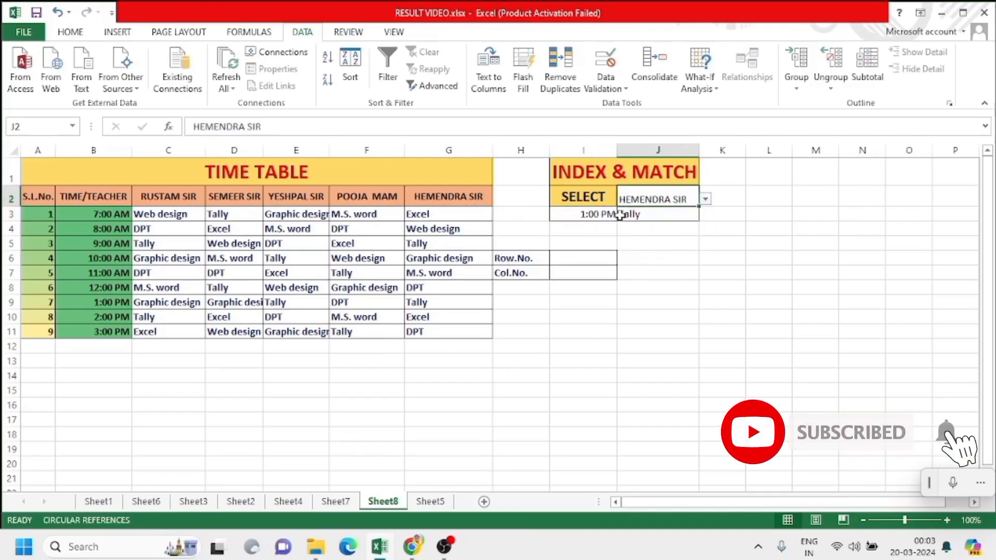
Change the time in I3 to 3:00 PM and select J3 to review its lookup formula
click(599, 214)
click(623, 213)
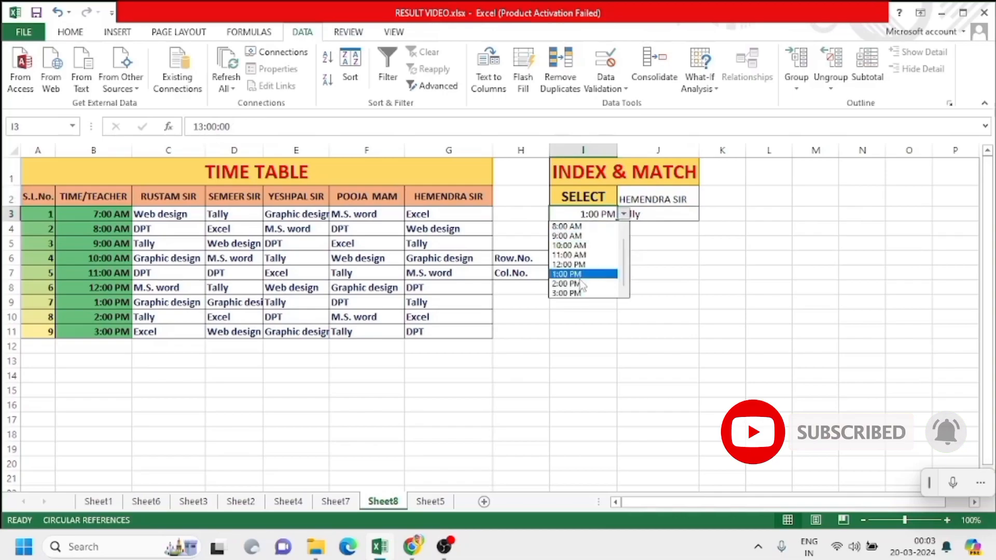
click(581, 291)
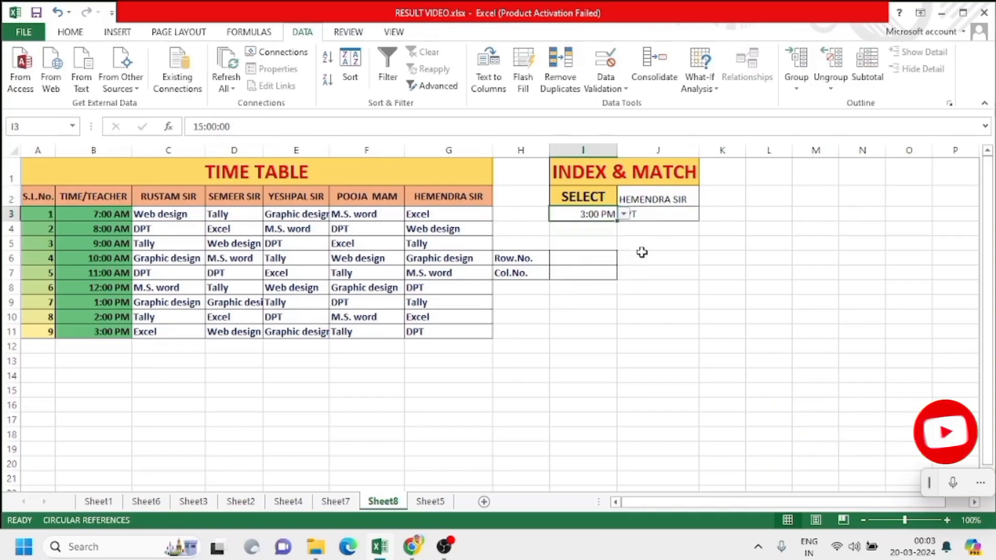
click(649, 218)
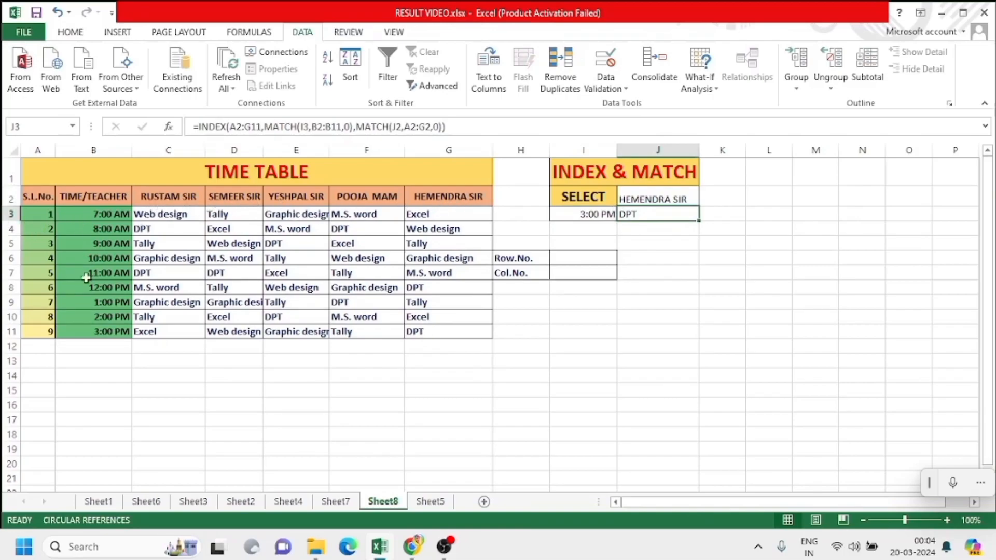
Enter =MATCH(I3,B3:B11,0) in I6 as the row number formula and test it by choosing 2:00 PM in I3's list
click(563, 259)
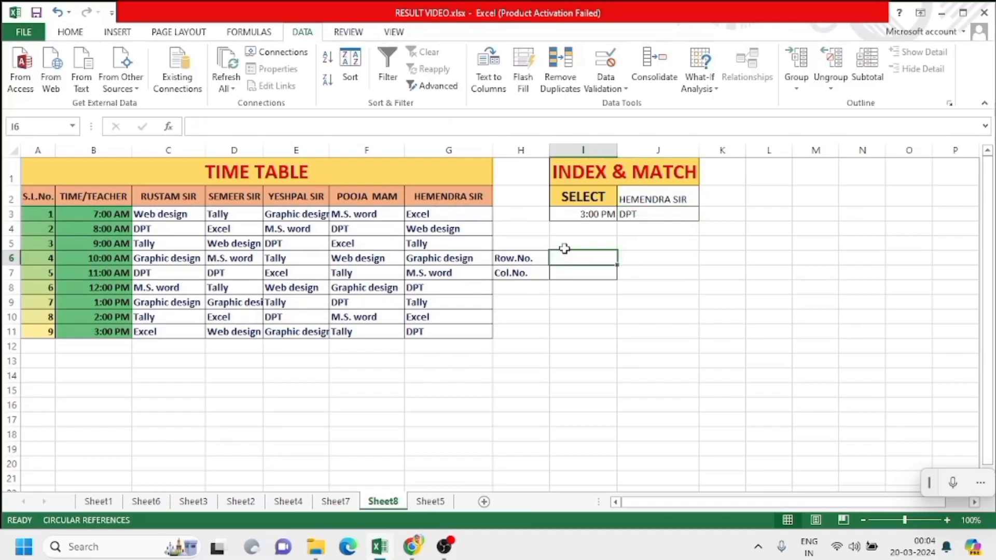
text(=MA)
double_click(604, 277)
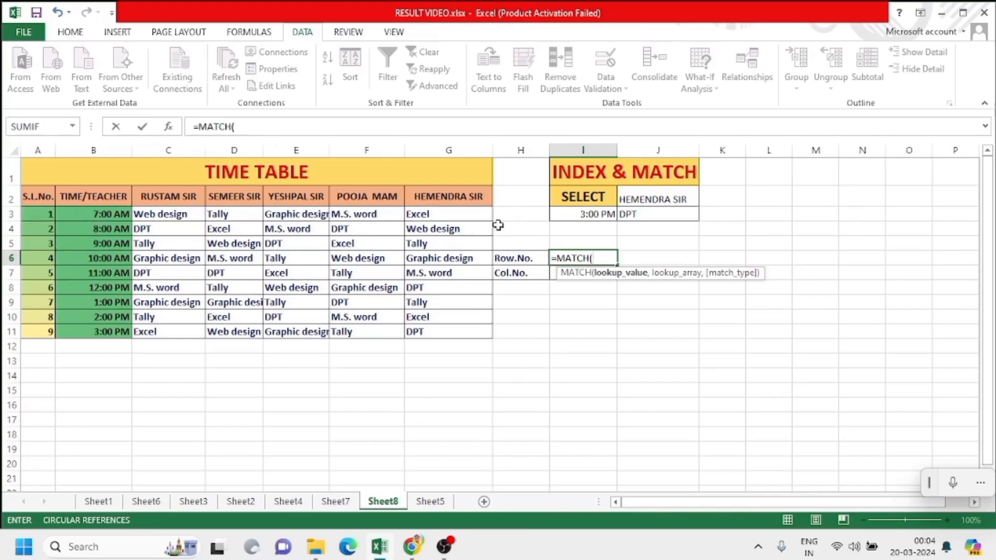
click(587, 218)
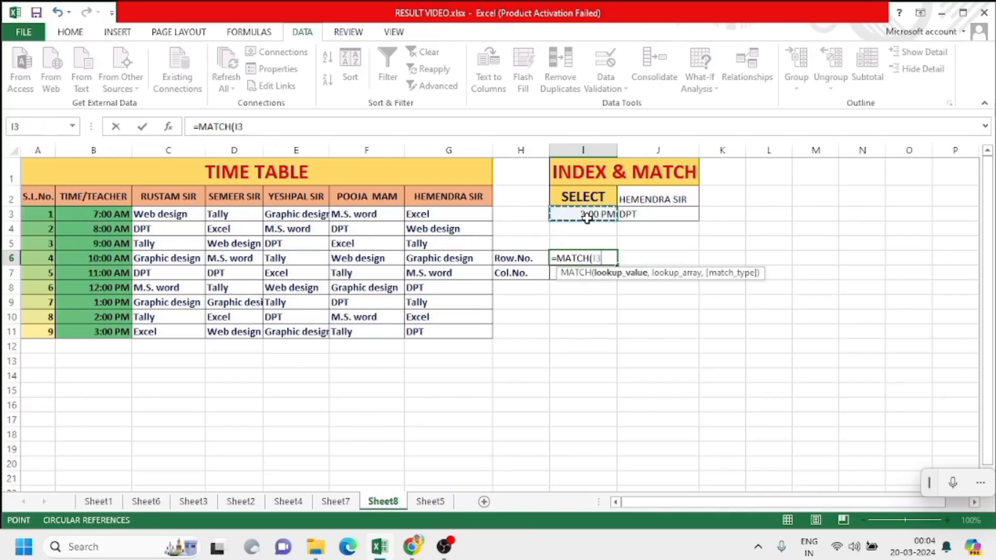
text(,)
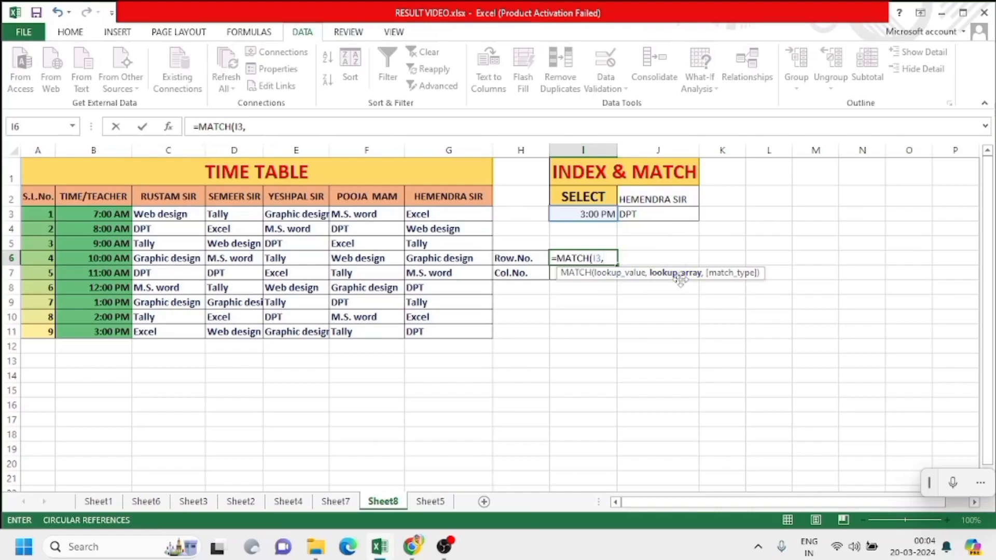
drag(104, 196, 99, 301)
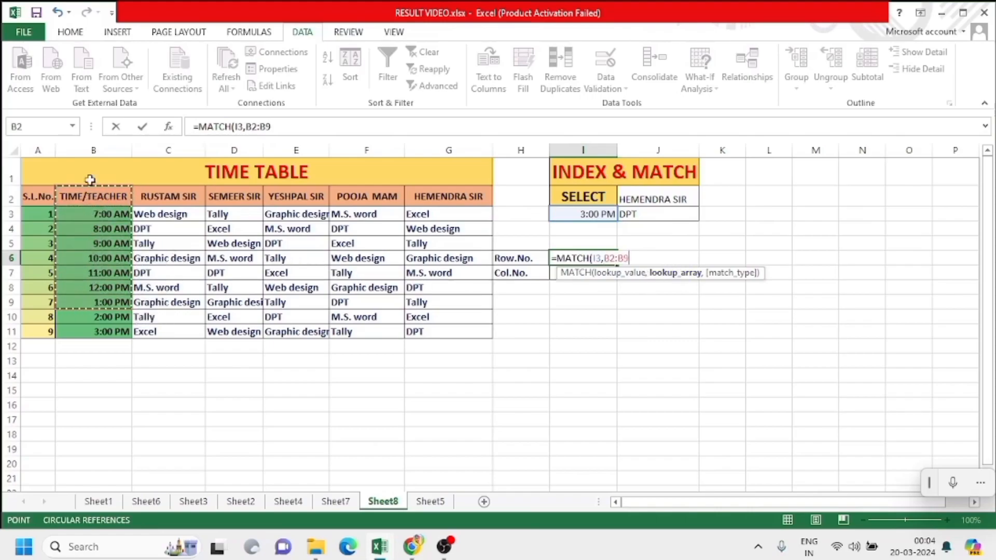
drag(93, 214, 93, 331)
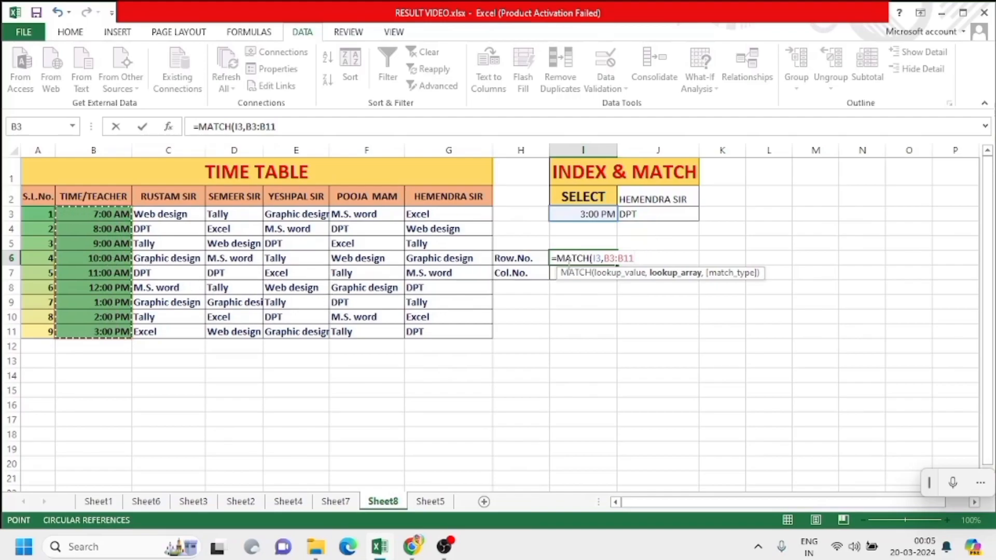
text(,)
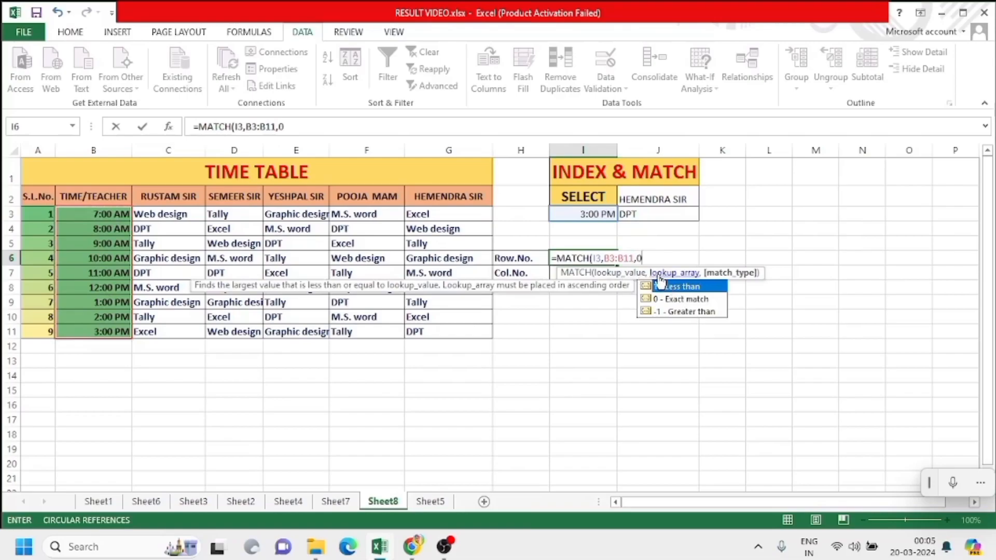
text(0))
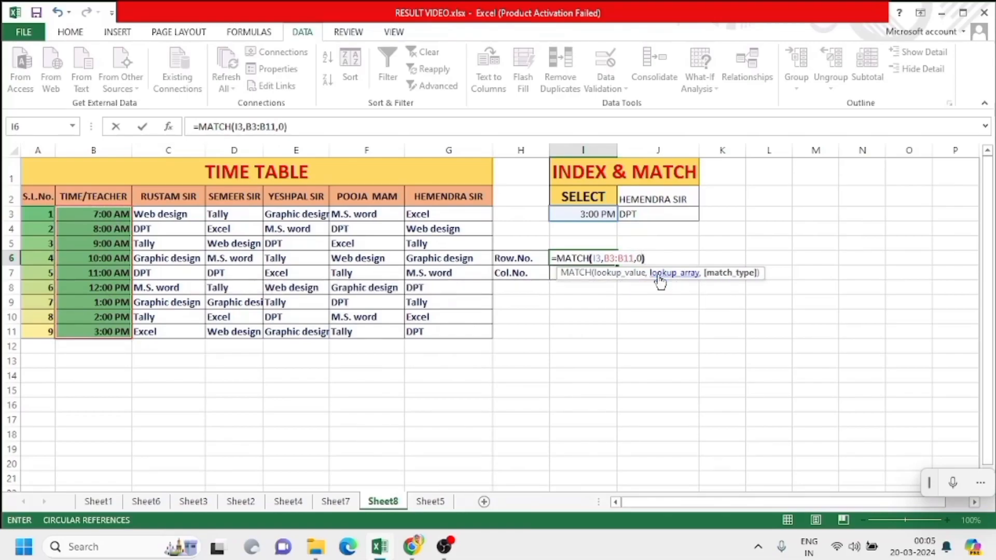
key(Return)
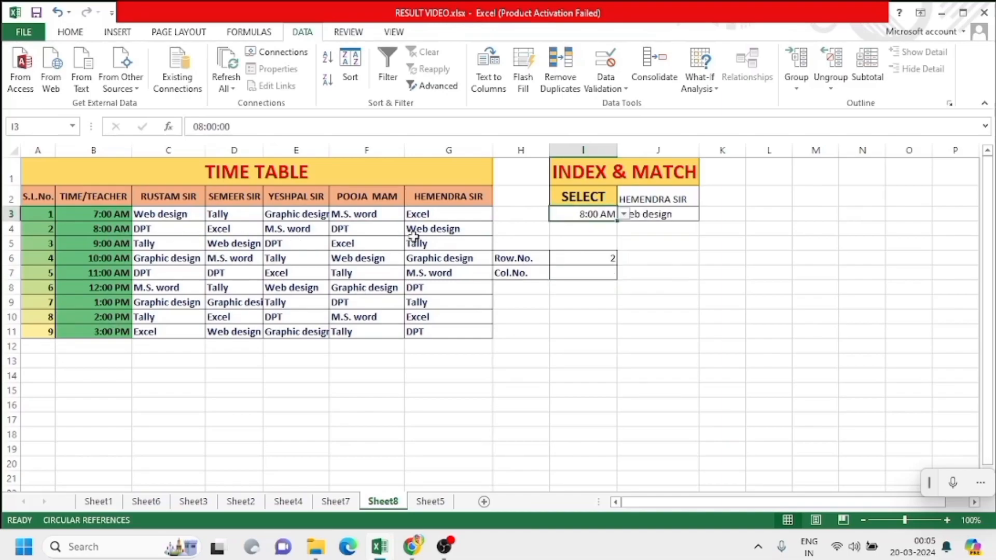
click(624, 214)
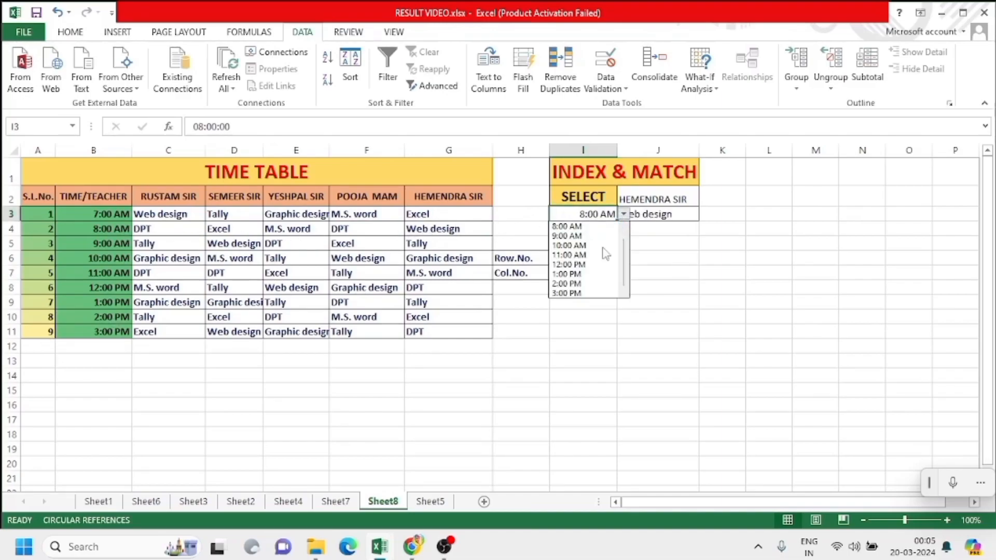
click(581, 282)
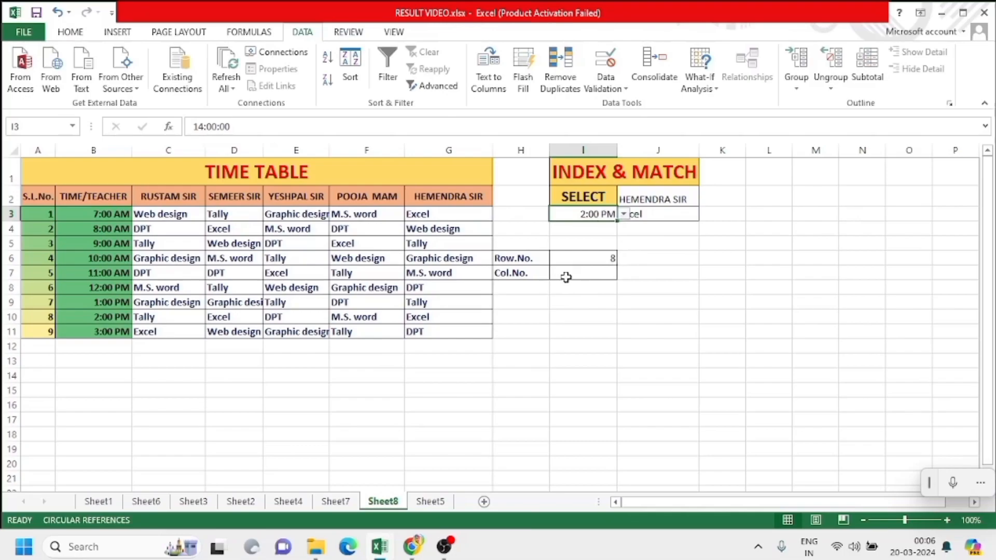
Enter =MATCH(J2,A2:G2,0) in I7 as the column number formula
click(566, 277)
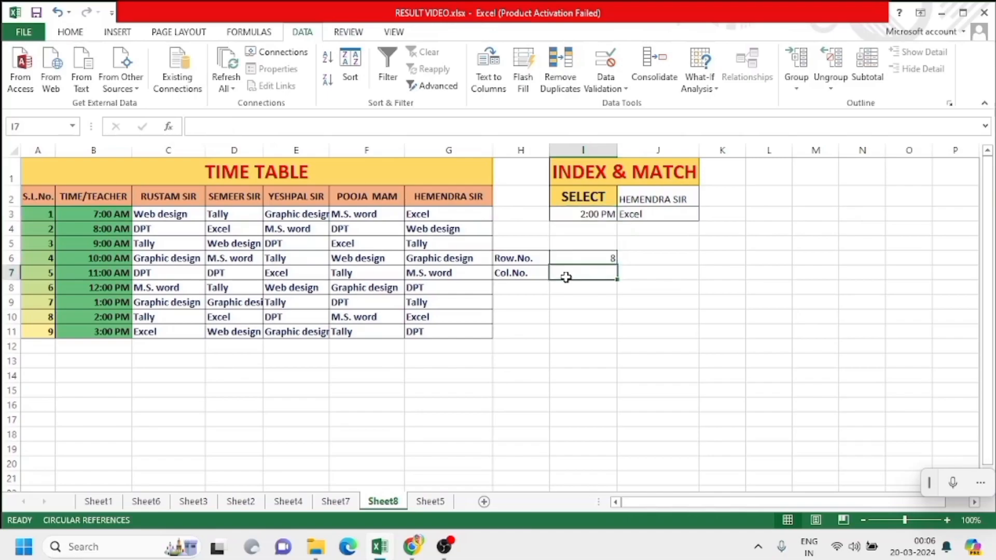
text(=MATCH()
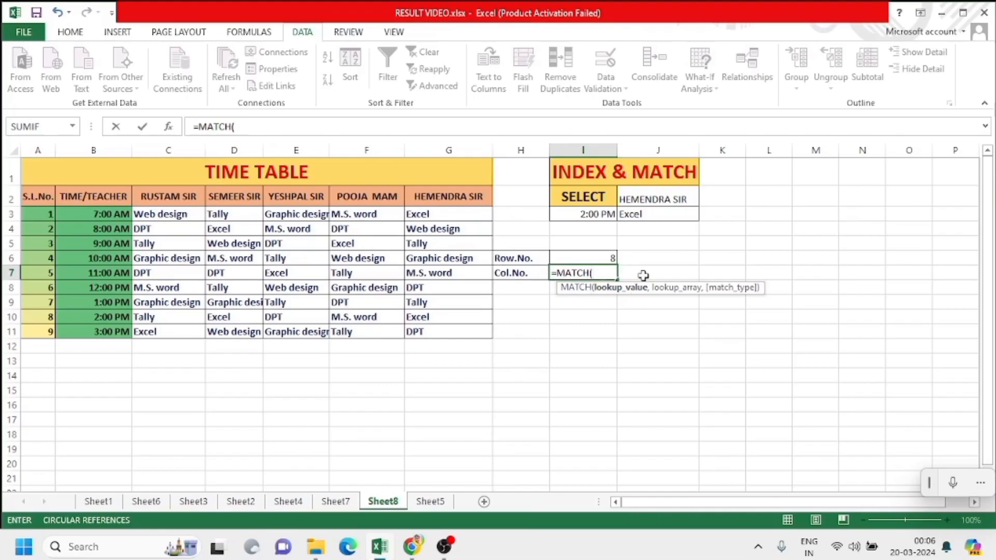
click(643, 195)
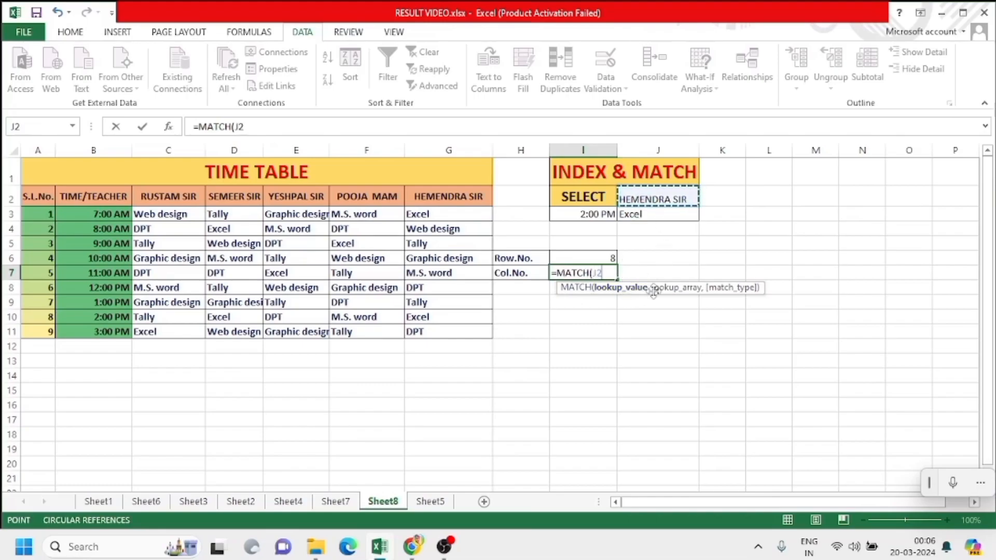
text(,)
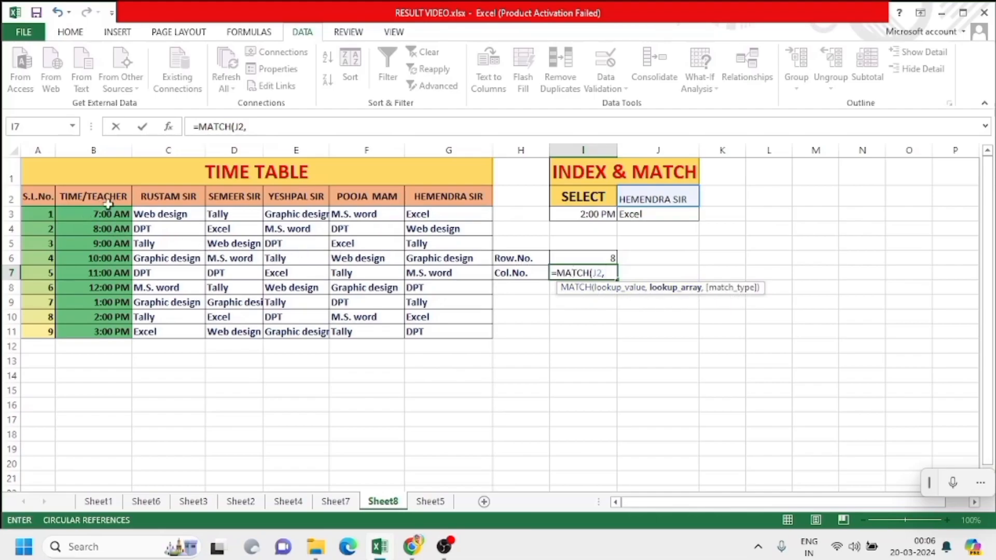
drag(44, 195, 242, 192)
drag(31, 189, 441, 196)
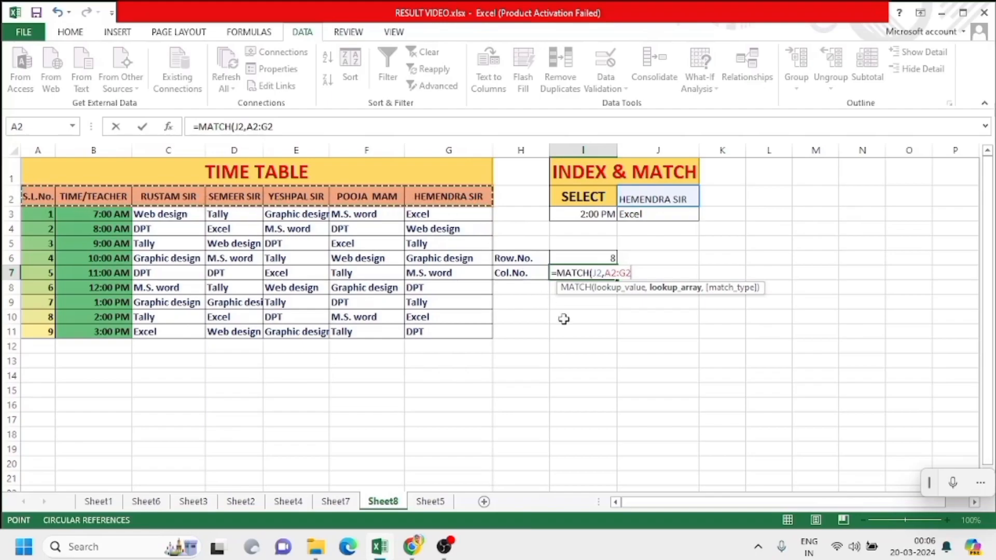
text(,)
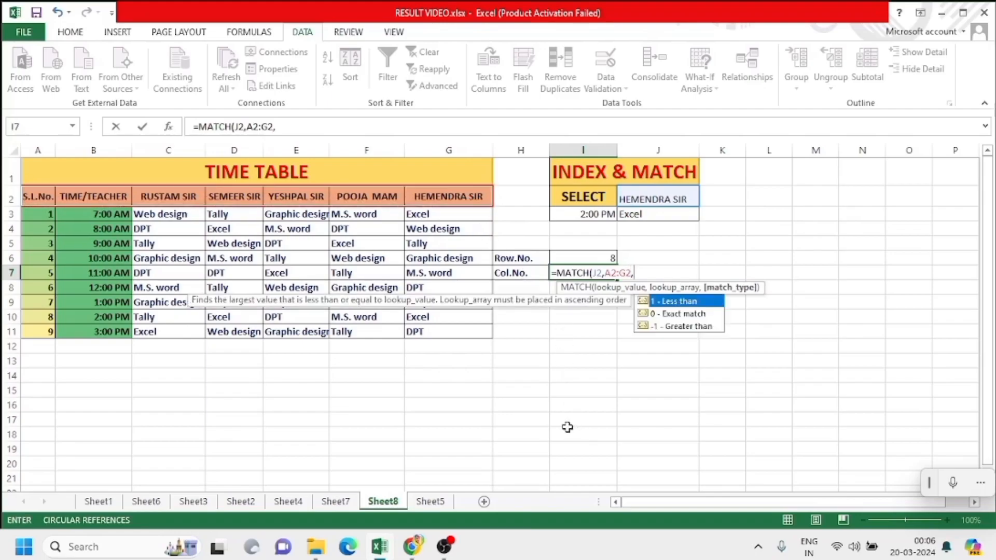
text(0))
key(Return)
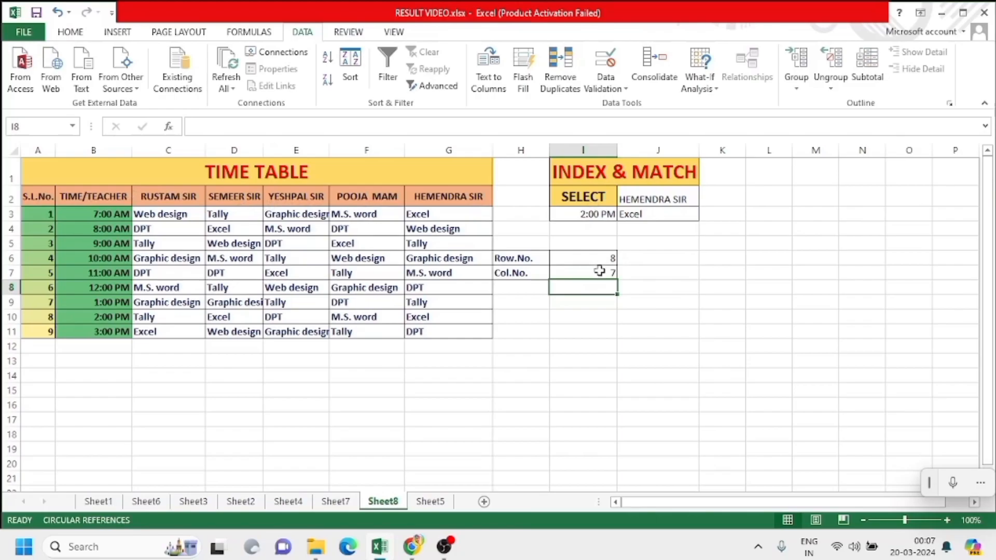
Test the column number by choosing the column C teacher and the column F teacher in turn from J2's list
click(653, 203)
click(706, 199)
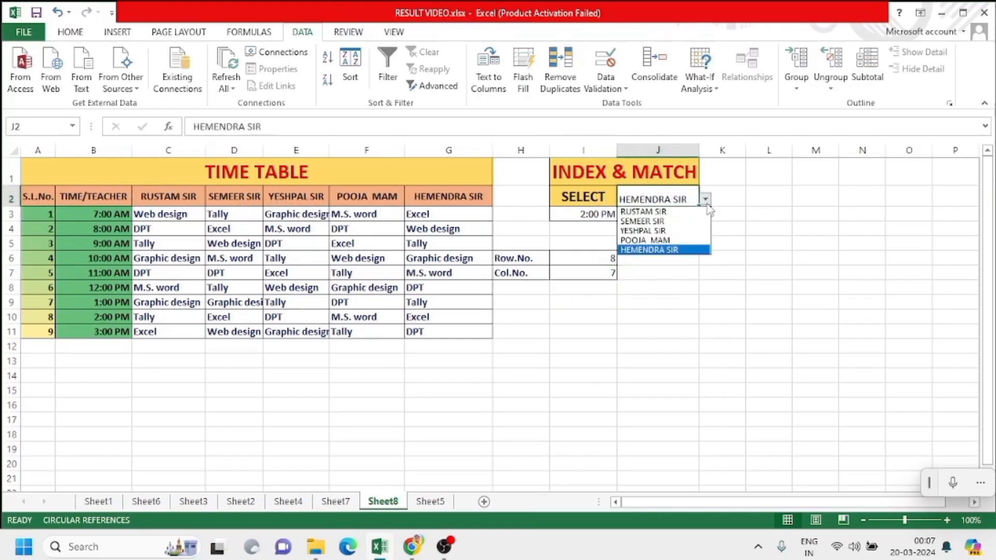
click(655, 212)
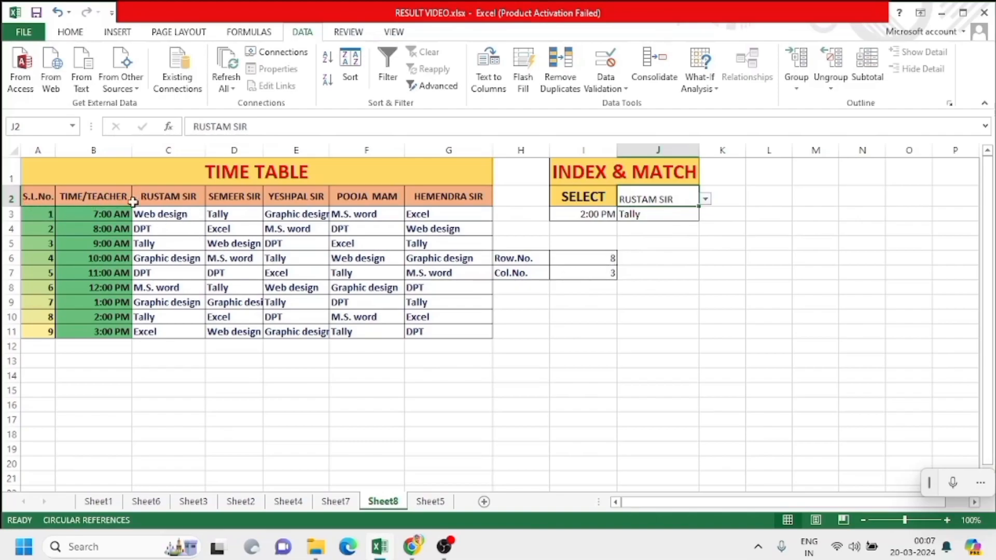
click(706, 206)
click(695, 202)
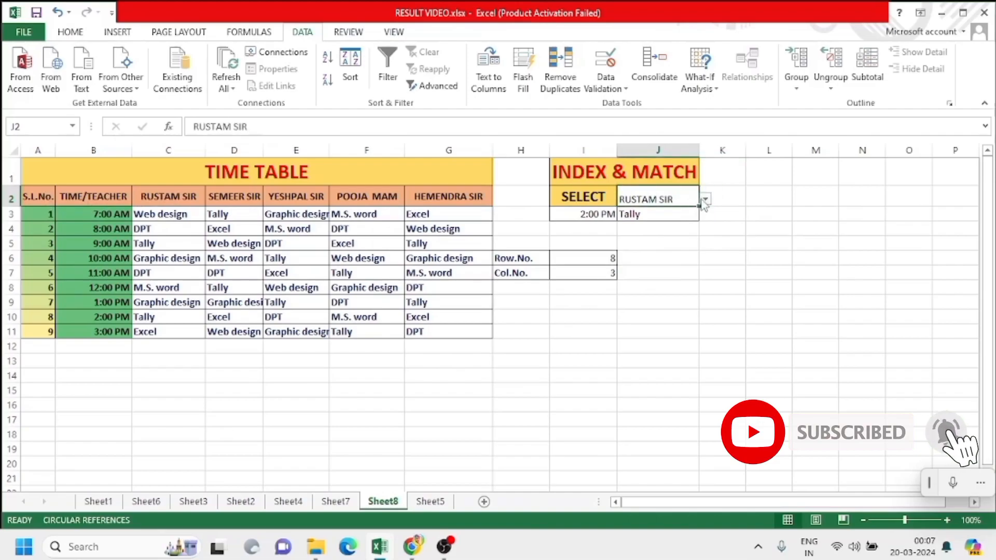
click(705, 200)
click(659, 240)
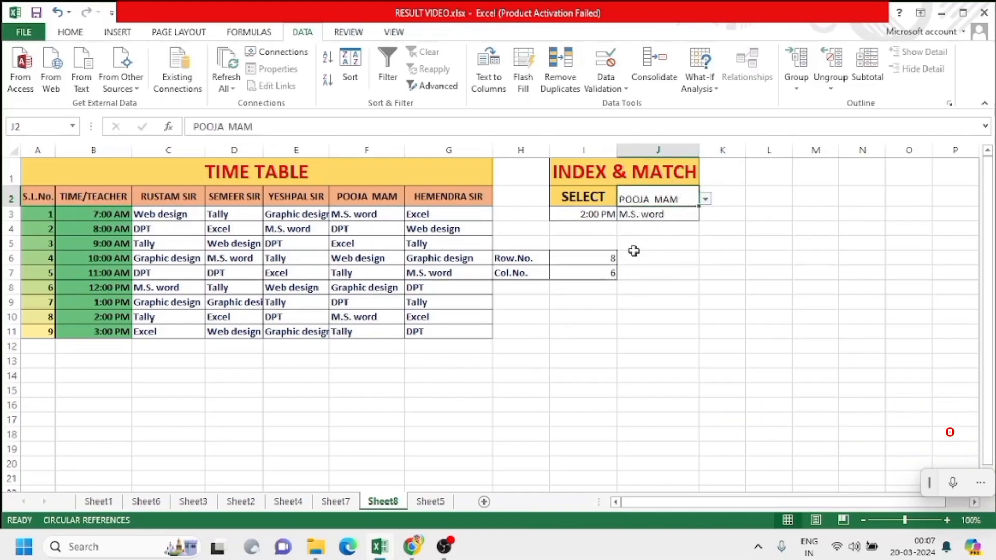
Choose 9:00 AM in I3's time list to test the row number and subject lookup
click(600, 211)
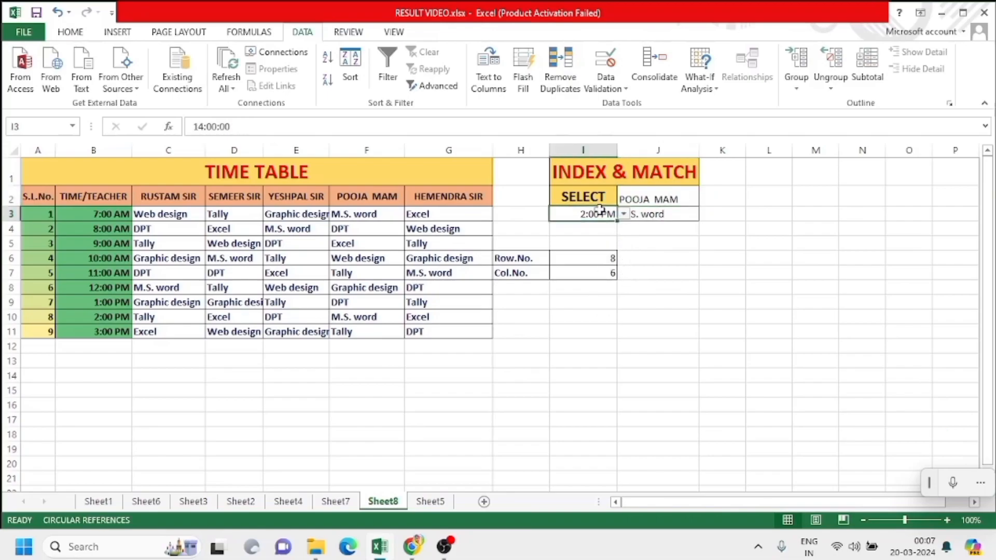
click(624, 214)
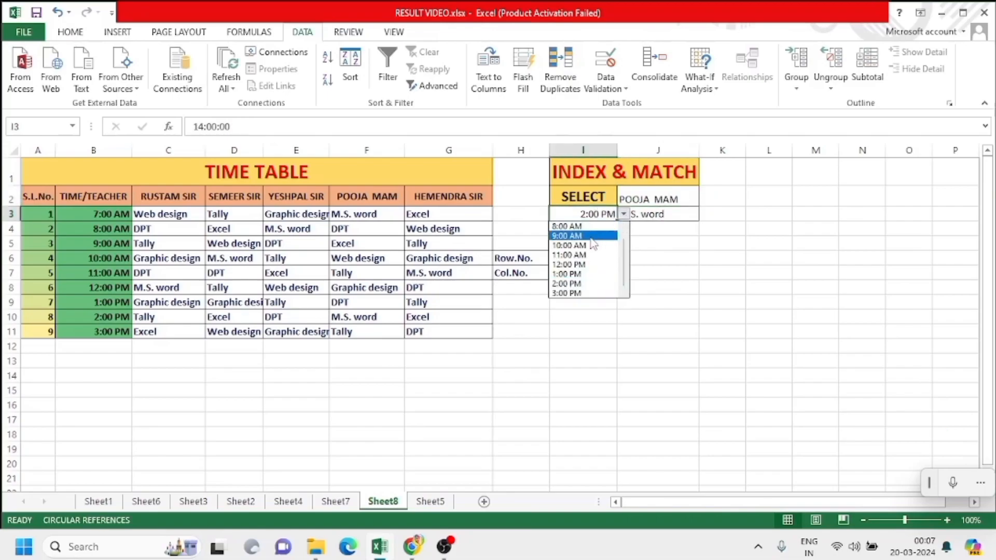
click(593, 231)
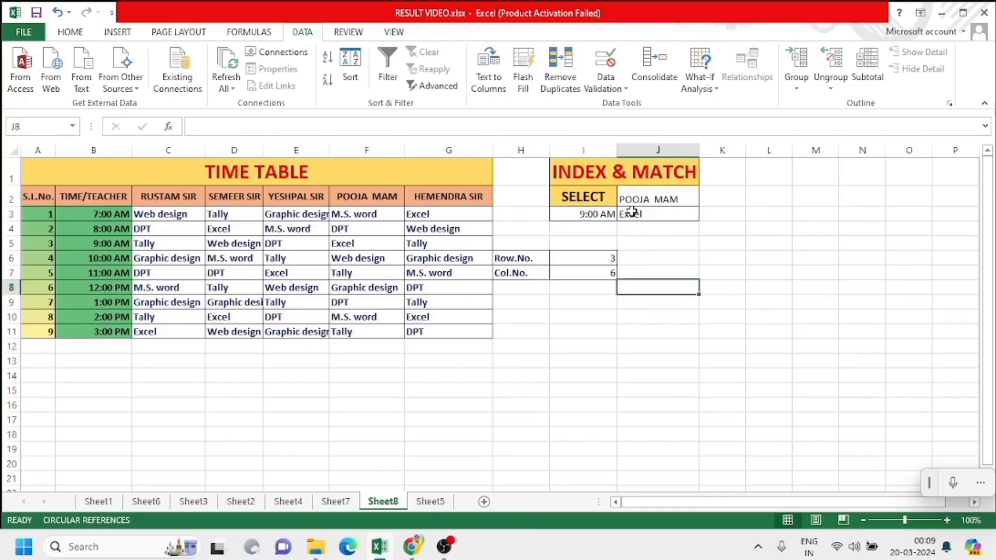